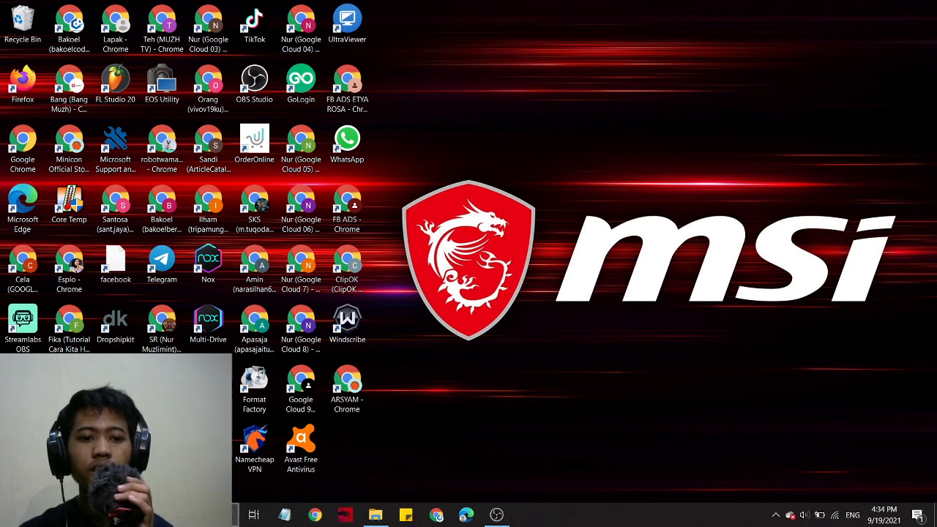
# Search the Start menu for Adobe Photoshop 2020 and launch it.
pyautogui.click(234, 514)
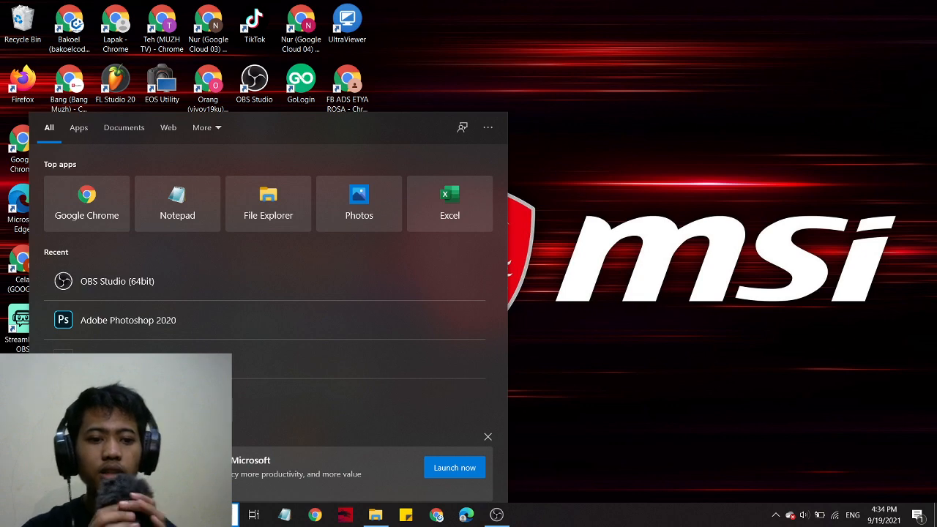
pyautogui.write('aobde')
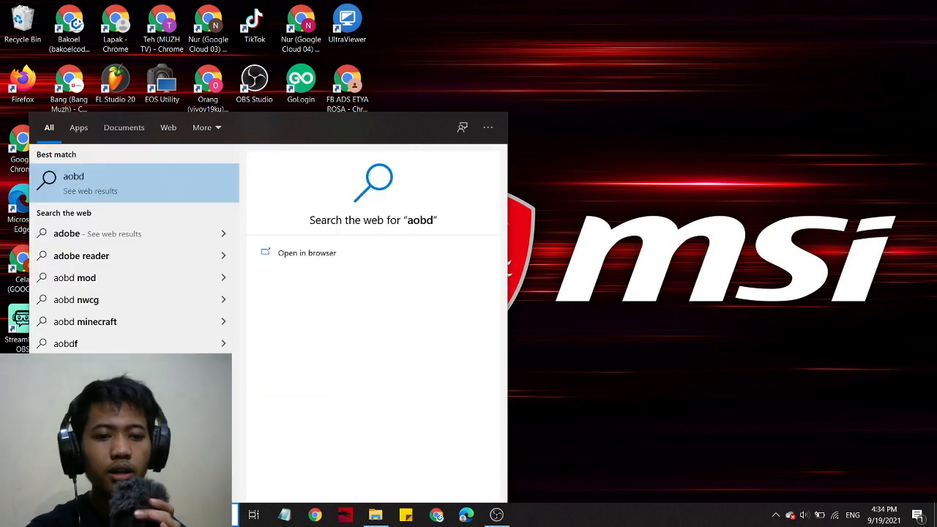
pyautogui.press('BackSpace')
pyautogui.press('BackSpace')
pyautogui.press('BackSpace')
pyautogui.press('BackSpace')
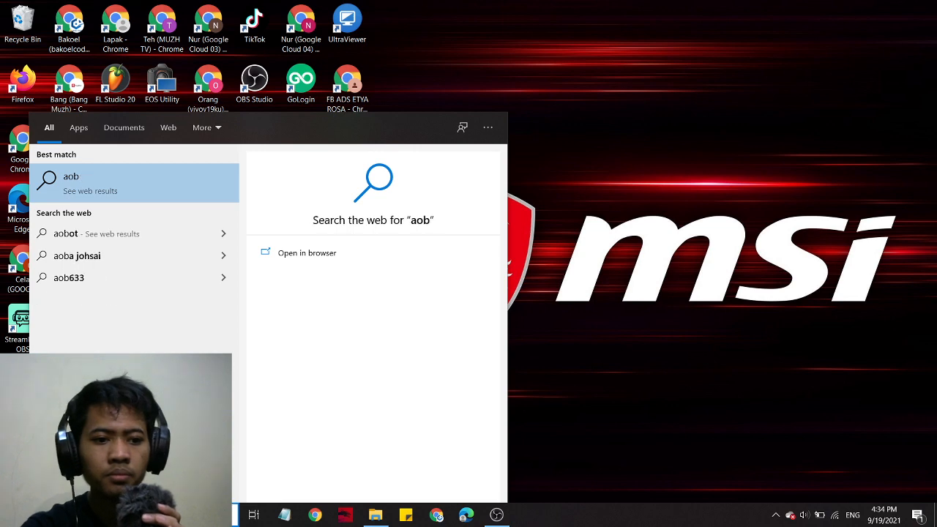
pyautogui.write('do')
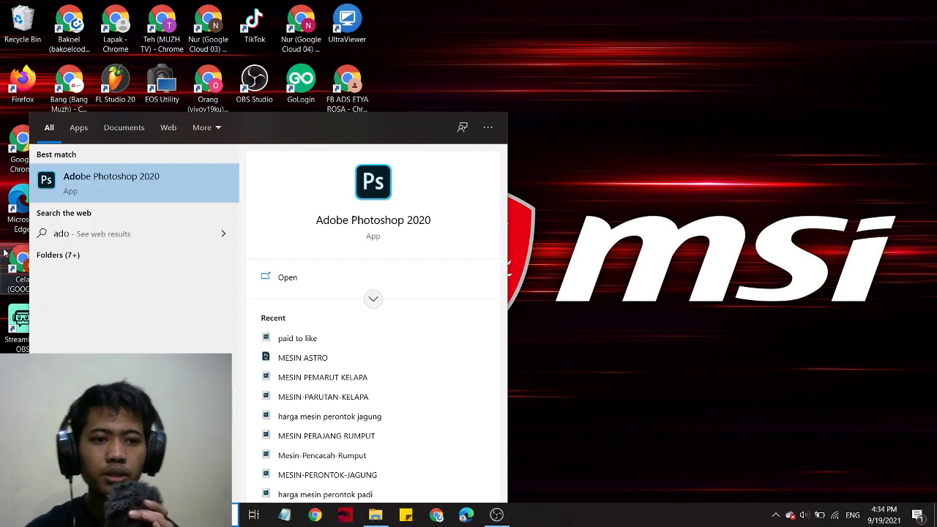
pyautogui.click(162, 182)
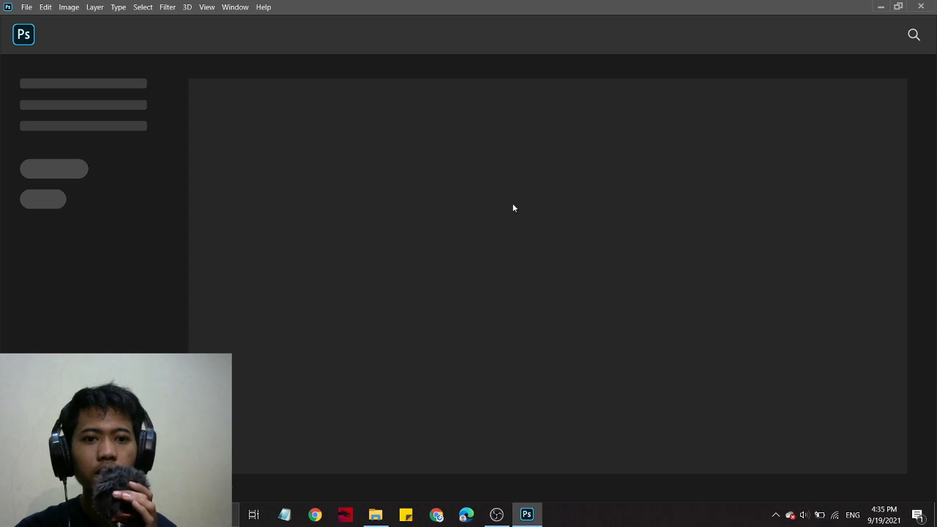
# Start a new document and set its width and height to 720 pixels and resolution to 100 pixels/inch.
pyautogui.click(26, 6)
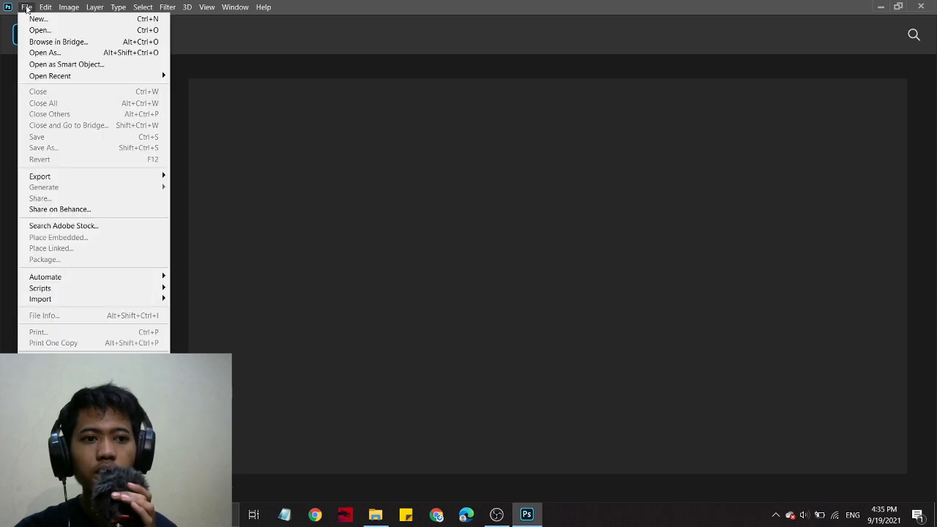
pyautogui.click(50, 22)
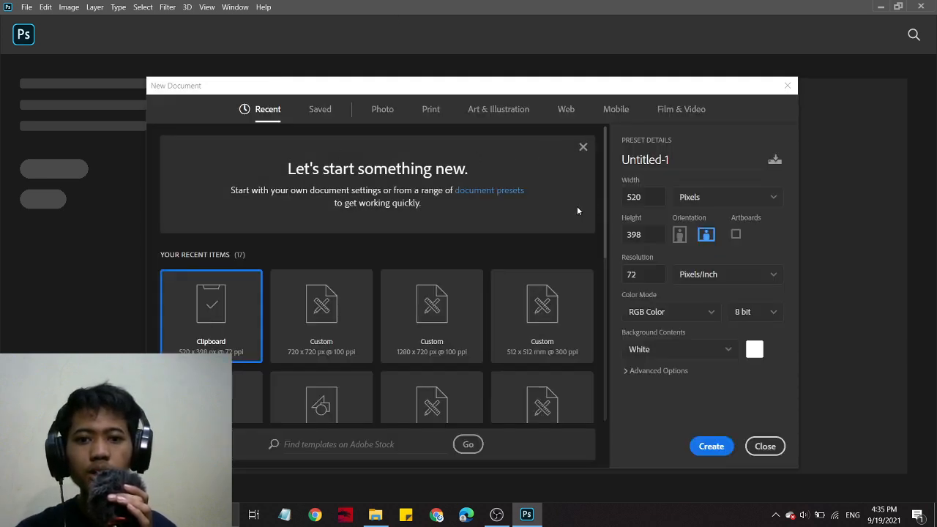
pyautogui.click(647, 202)
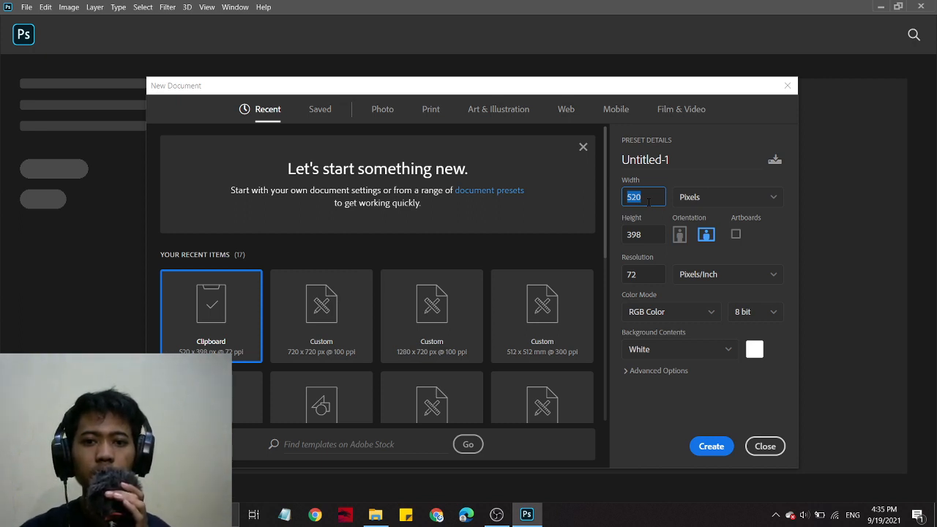
pyautogui.write('720')
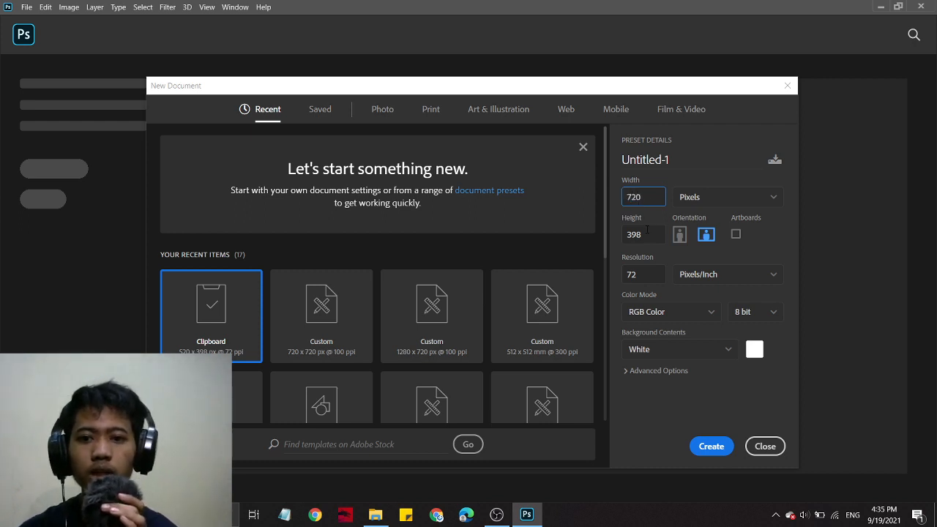
pyautogui.click(647, 231)
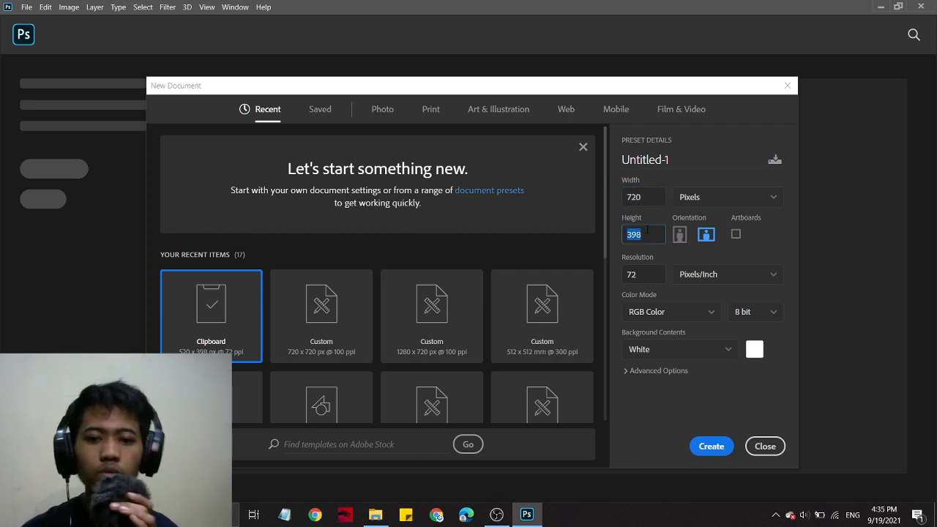
pyautogui.write('720')
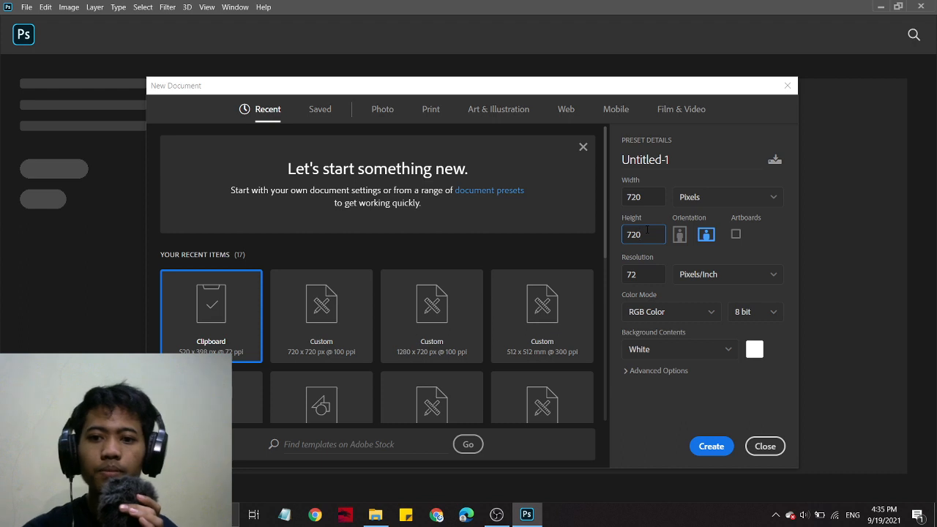
pyautogui.click(652, 275)
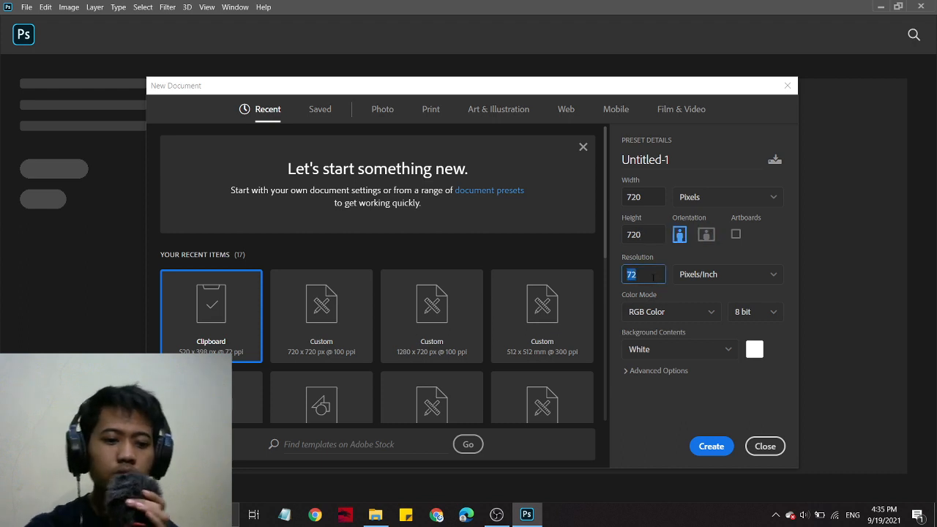
pyautogui.write('100')
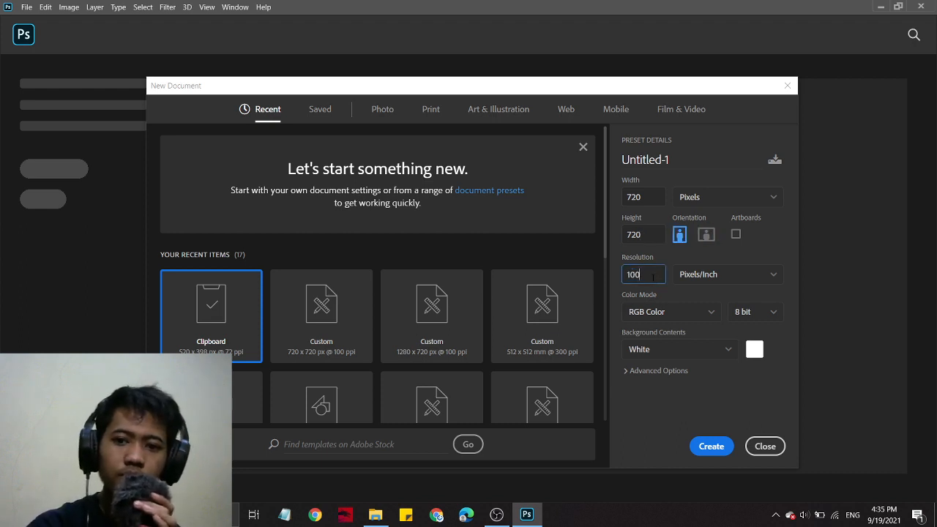
# Create the 720 × 720 px document keeping RGB Color and 8 bit.
pyautogui.click(688, 319)
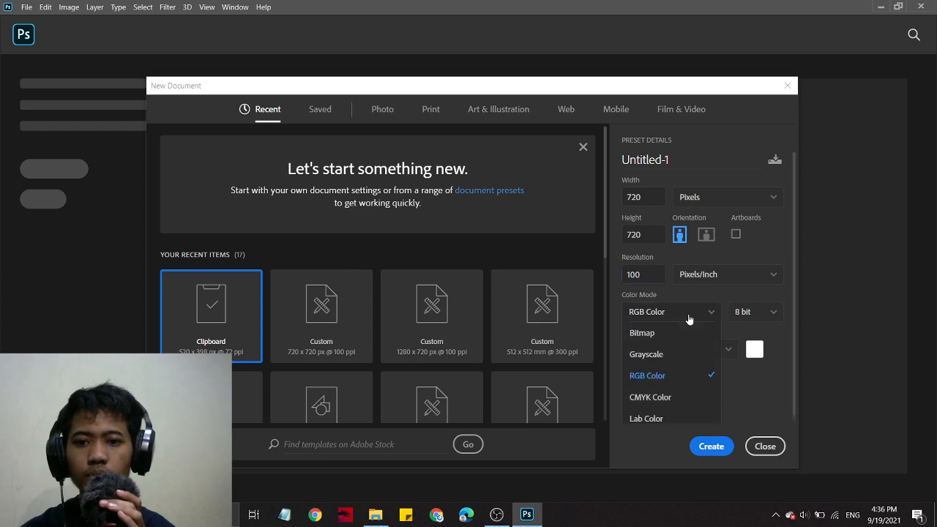
pyautogui.click(689, 320)
pyautogui.click(689, 319)
pyautogui.click(689, 319)
pyautogui.click(754, 321)
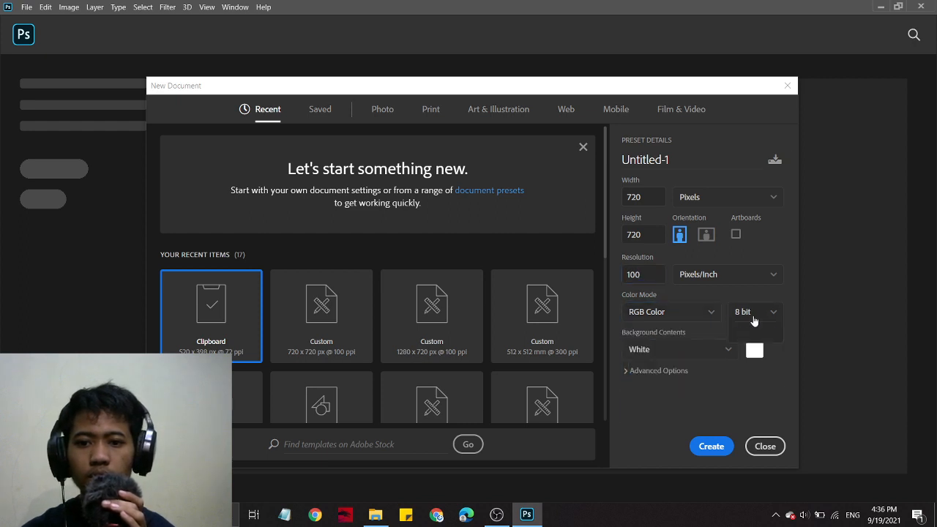
pyautogui.click(753, 323)
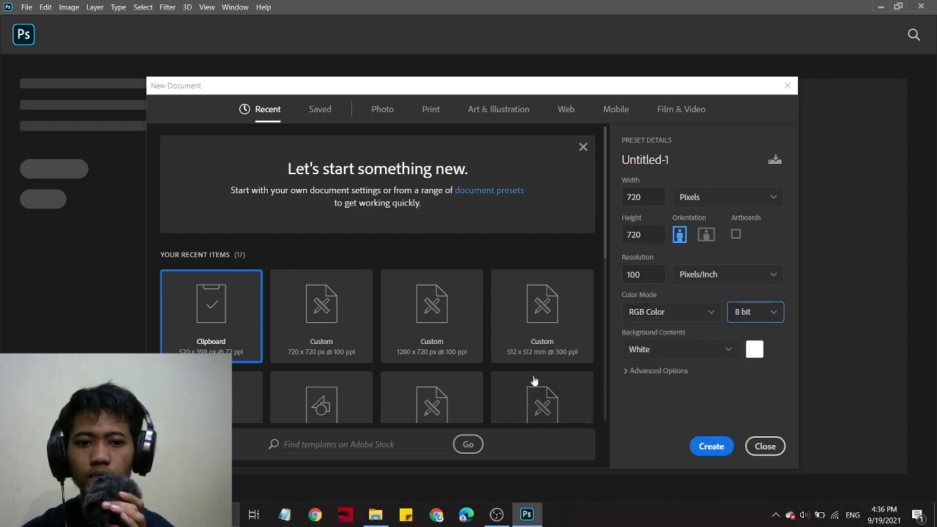
pyautogui.click(706, 449)
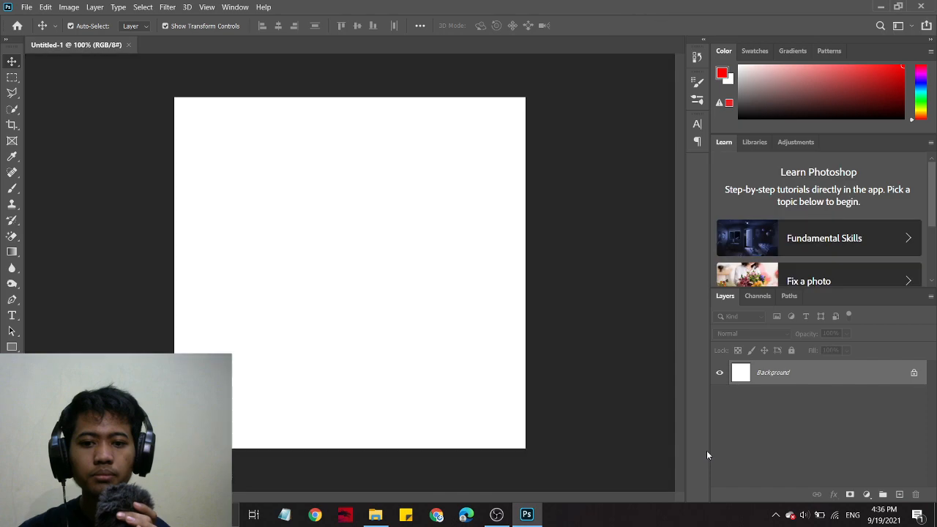
pyautogui.click(497, 515)
pyautogui.click(497, 515)
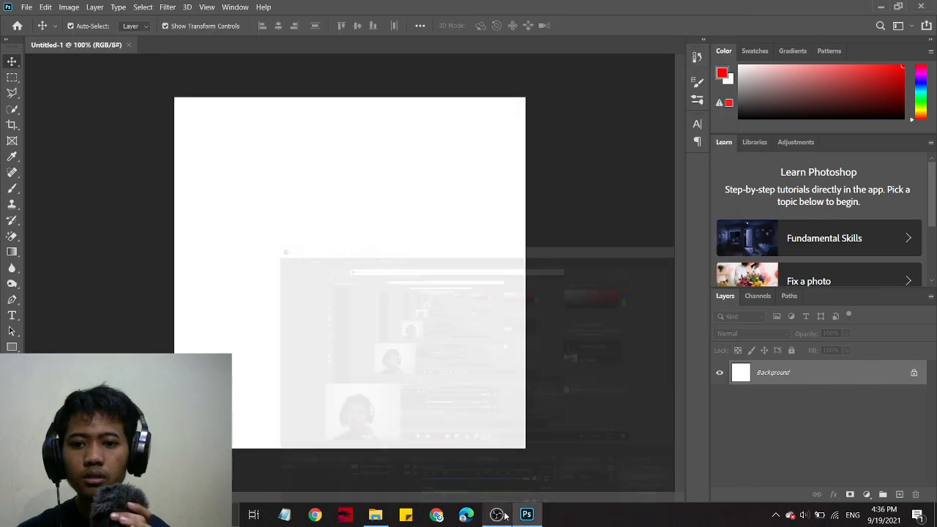
pyautogui.click(498, 515)
pyautogui.click(503, 516)
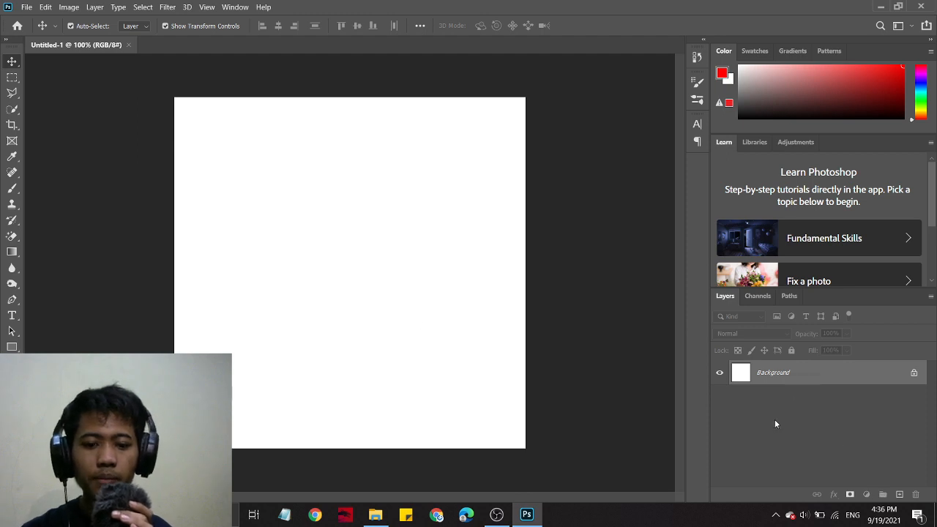
# Duplicate the background layer and reselect the duplicated layer.
pyautogui.hotkey('ctrl', 'j')
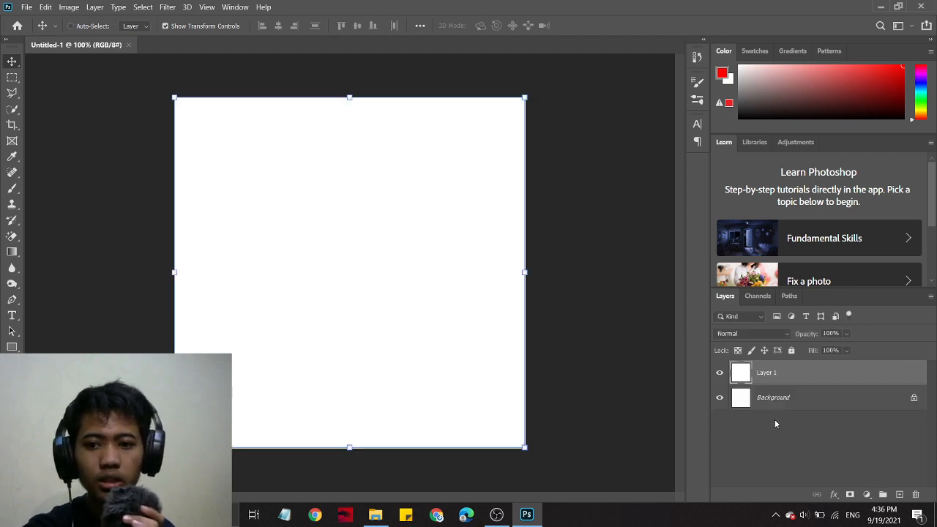
pyautogui.click(797, 395)
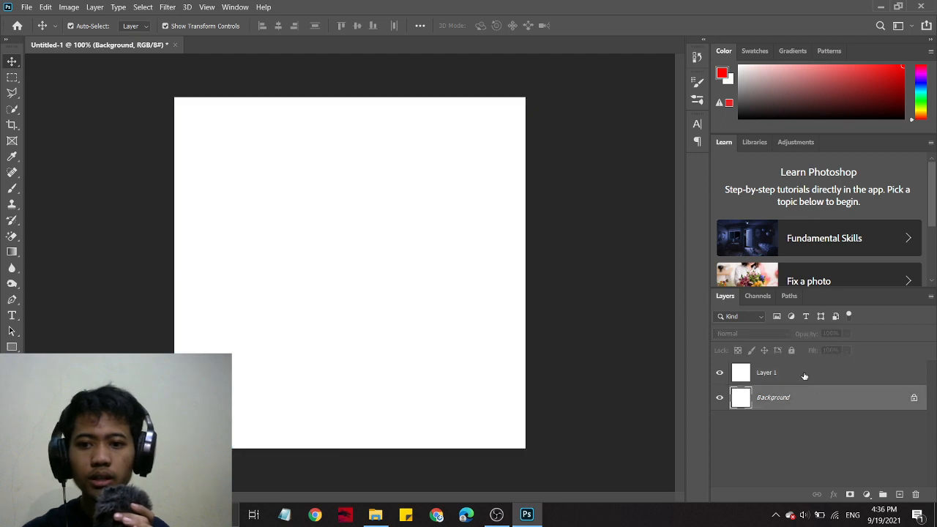
pyautogui.click(805, 376)
pyautogui.hotkey('ctrl', 't')
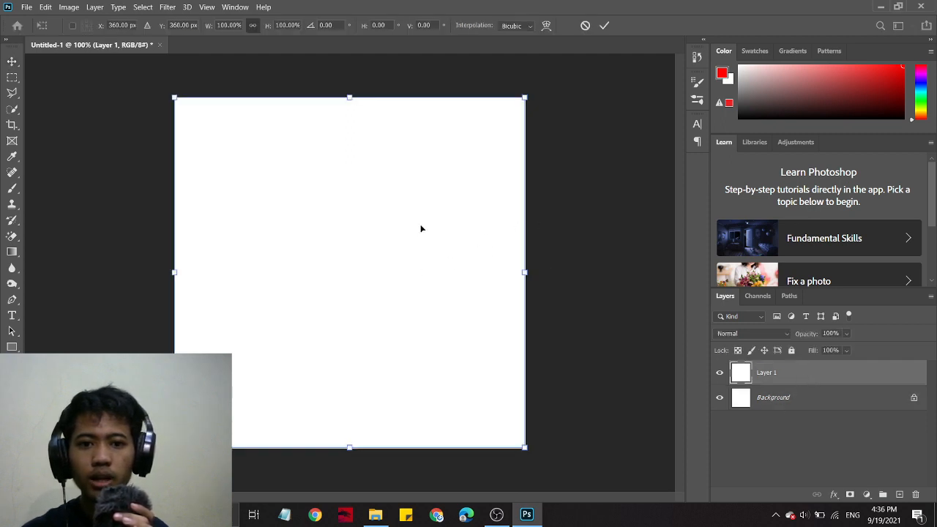
pyautogui.press('Return')
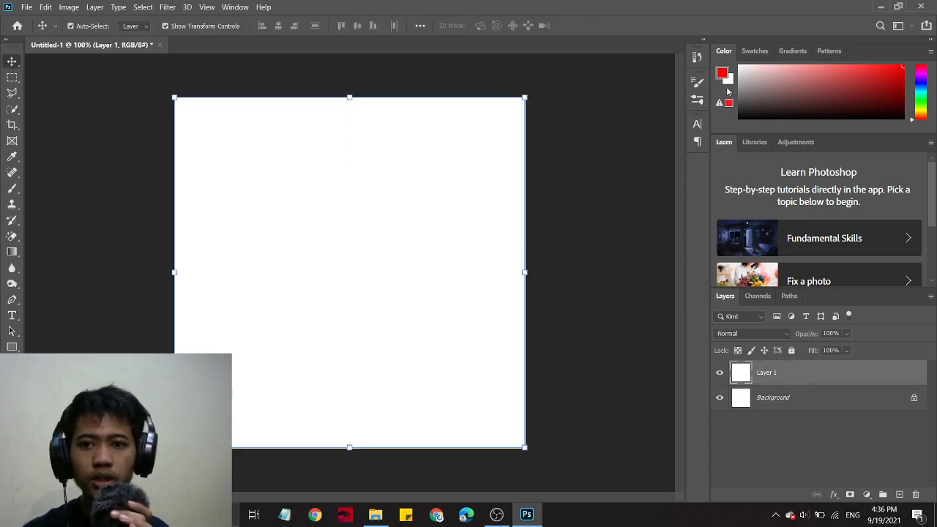
# Apply a gray Color Overlay layer style in Normal mode at 100% opacity to the duplicated layer.
pyautogui.rightClick(780, 370)
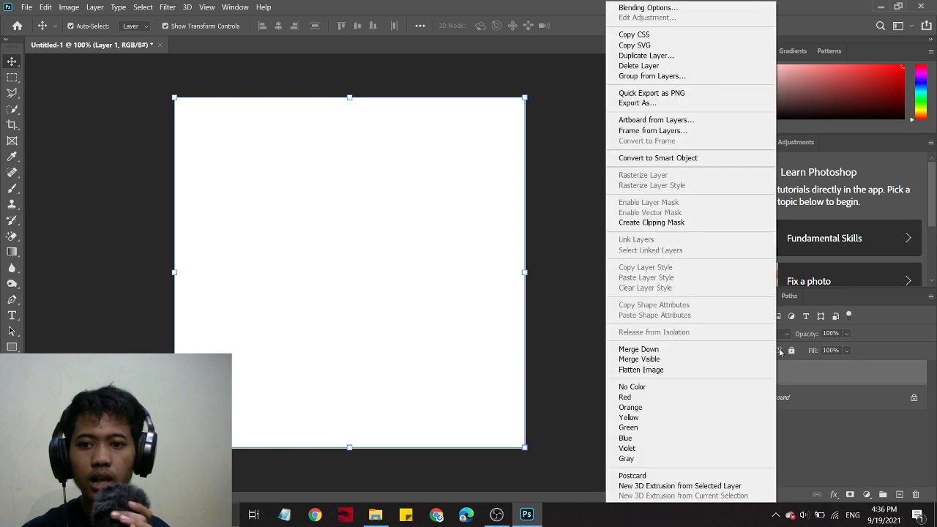
pyautogui.click(736, 8)
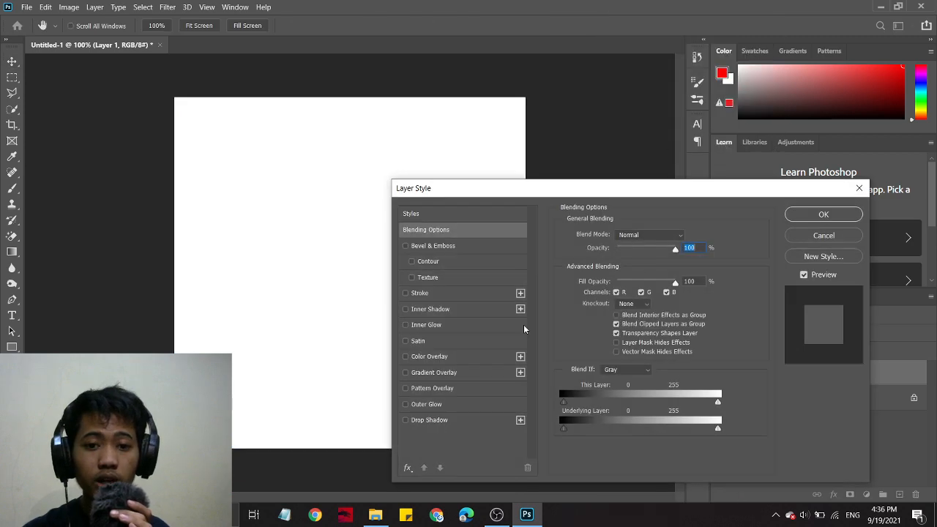
pyautogui.click(449, 358)
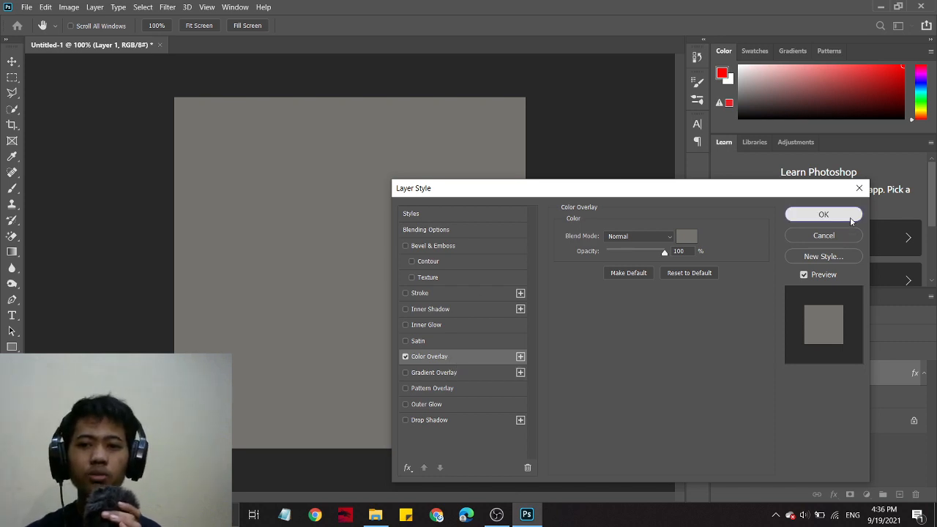
pyautogui.click(824, 214)
pyautogui.click(119, 184)
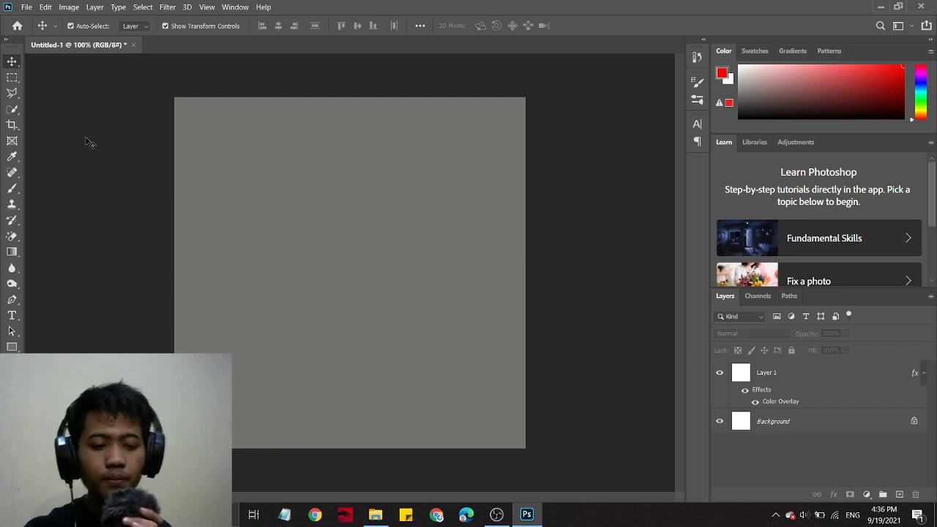
pyautogui.click(287, 212)
pyautogui.click(577, 186)
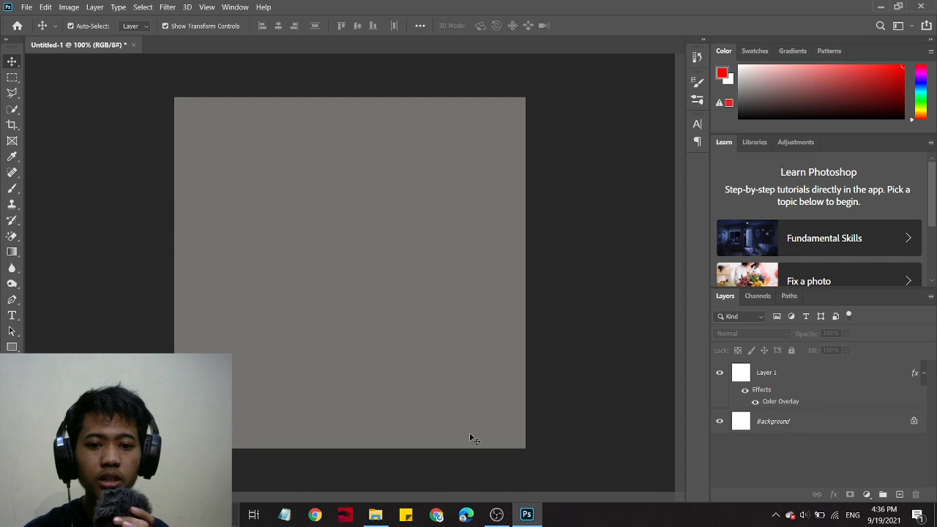
# Switch to Chrome and search Google for "gambar ibu".
pyautogui.hotkey('alt', 'Tab')
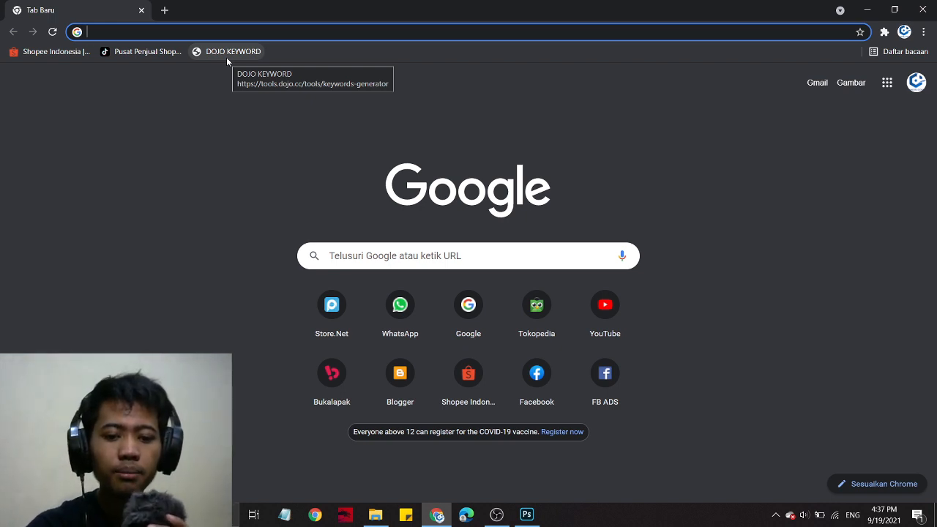
pyautogui.write('ga')
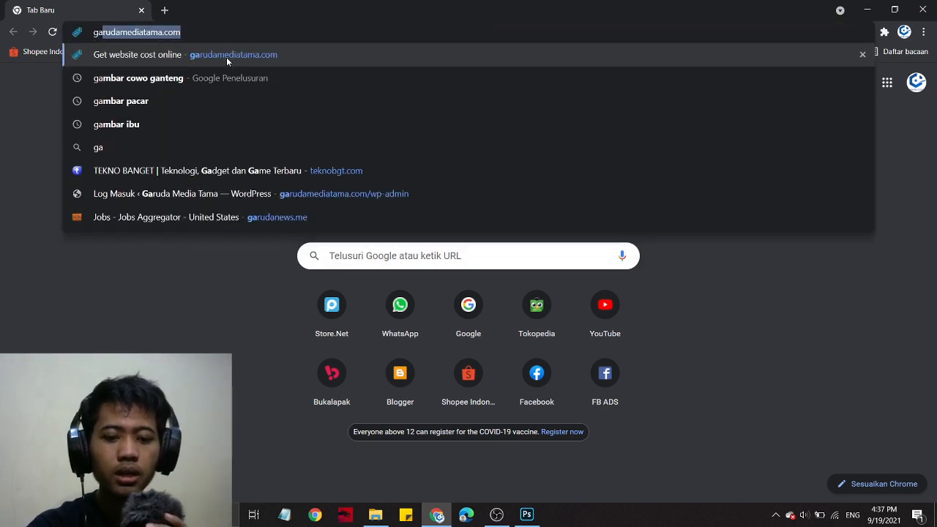
pyautogui.write('mbar ibu')
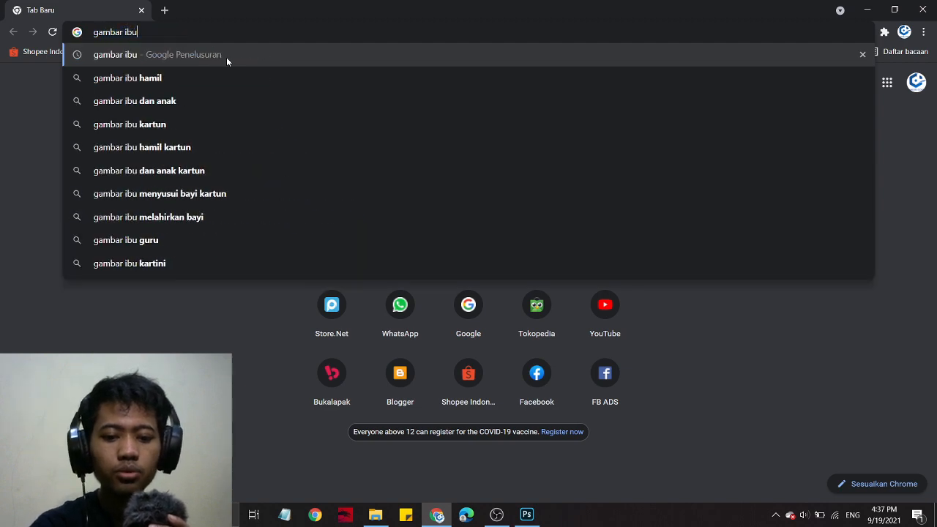
pyautogui.press('Return')
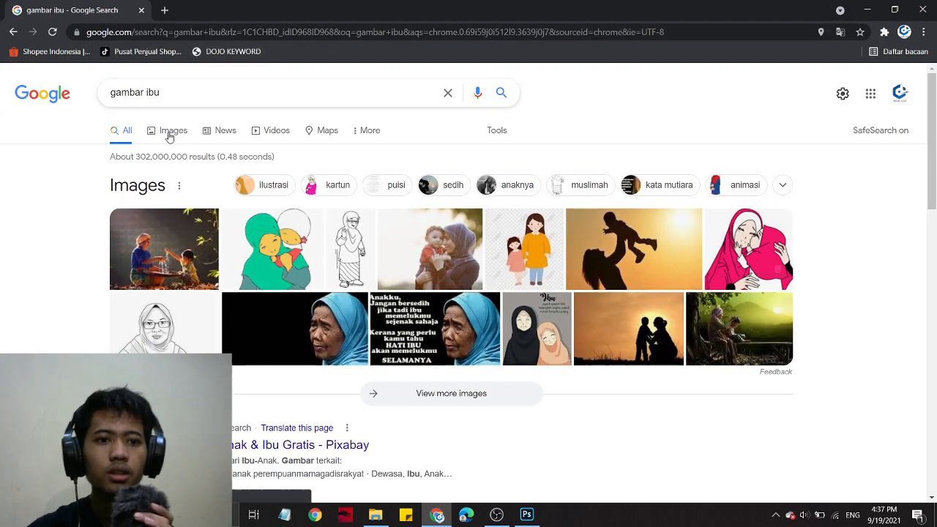
# Switch to image results and open the photo of an elderly woman in a blue headscarf.
pyautogui.click(169, 132)
pyautogui.scroll(-5, 355, 269)
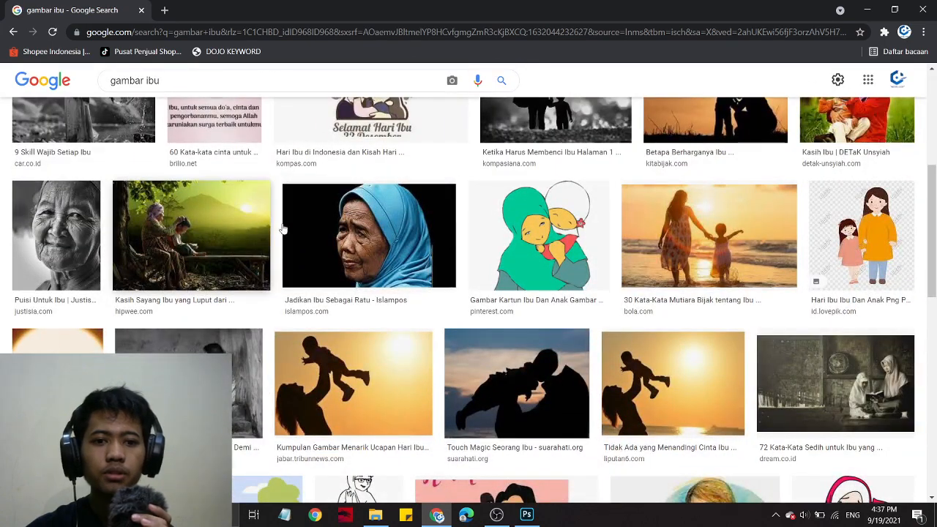
pyautogui.click(382, 259)
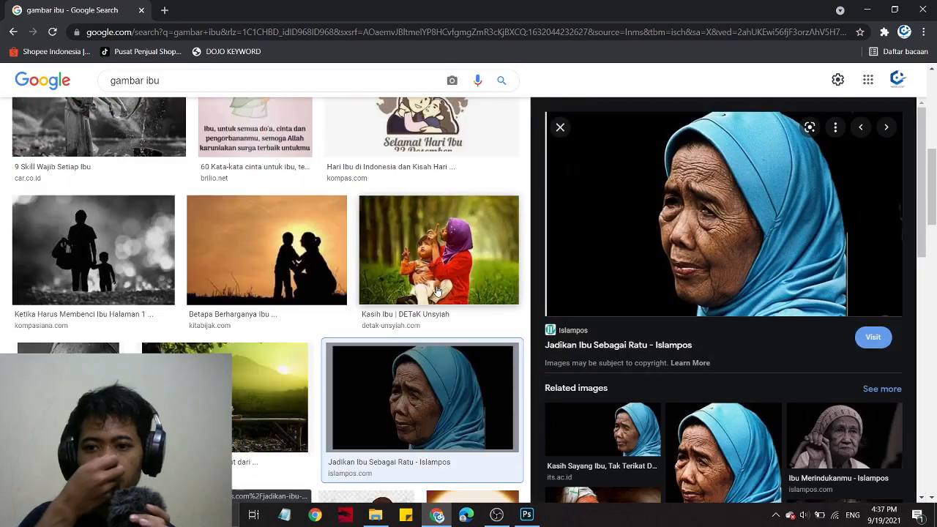
pyautogui.scroll(-5, 725, 344)
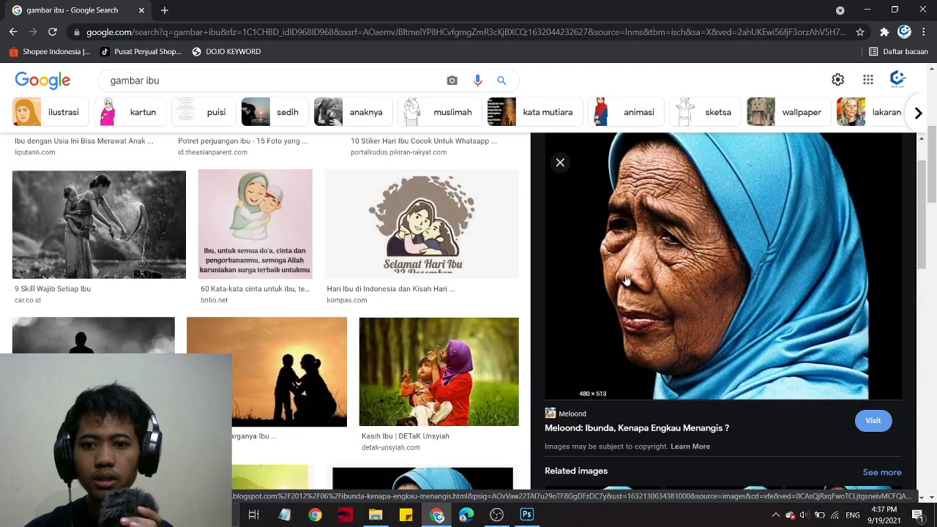
# Copy the elderly woman's photo from the image preview and paste it into the Photoshop document.
pyautogui.rightClick(680, 307)
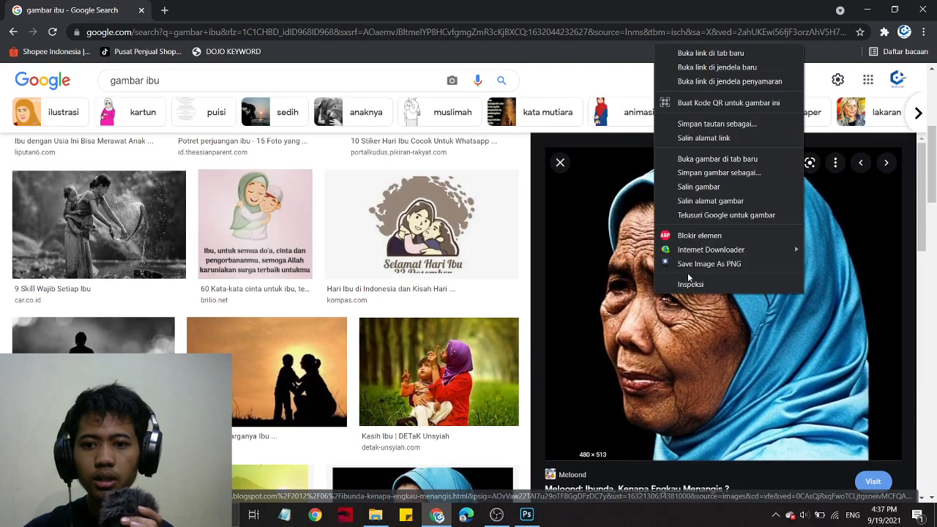
pyautogui.click(699, 186)
pyautogui.click(526, 514)
pyautogui.click(311, 224)
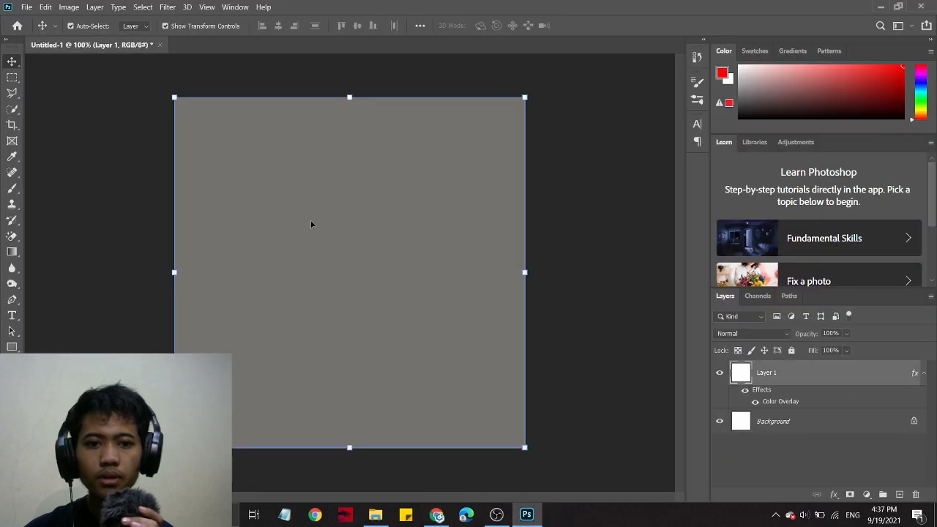
pyautogui.hotkey('ctrl', 'v')
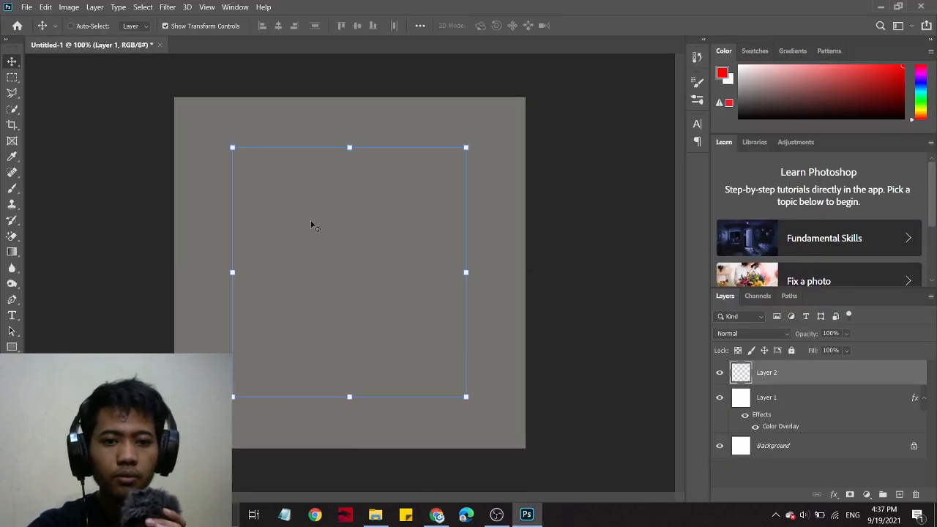
# Scale the pasted woman's photo down to about 88% and position it over the gray canvas.
pyautogui.moveTo(311, 249); pyautogui.dragTo(370, 248)
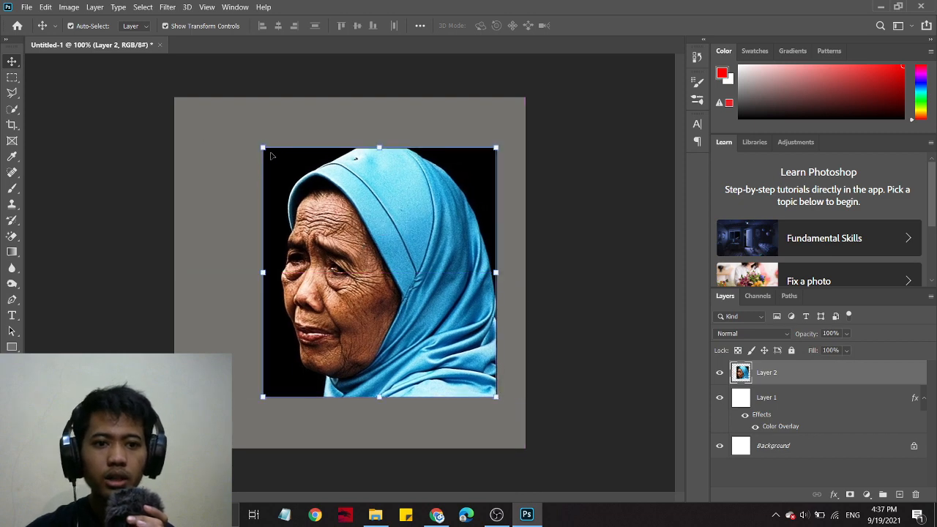
pyautogui.moveTo(262, 150); pyautogui.dragTo(284, 179)
pyautogui.moveTo(346, 219); pyautogui.dragTo(321, 244)
pyautogui.moveTo(399, 325); pyautogui.dragTo(402, 295)
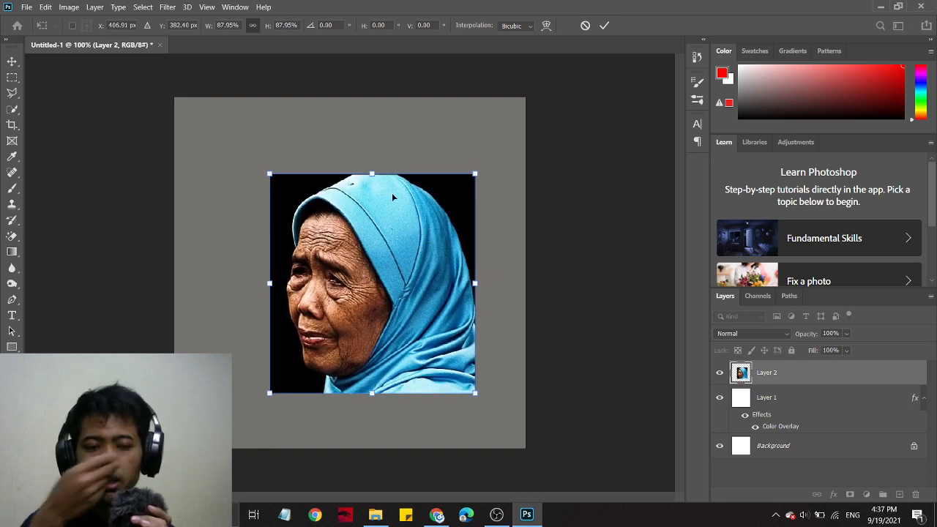
pyautogui.press('Return')
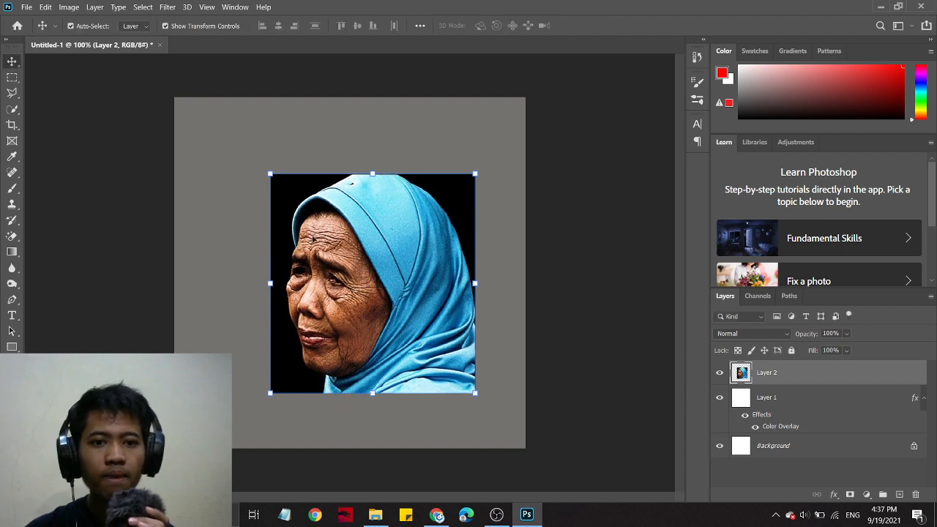
# Rescale the woman's photo slightly and move it to the right side of the canvas, flush with the right edge.
pyautogui.click(310, 160)
pyautogui.moveTo(320, 232); pyautogui.dragTo(284, 220)
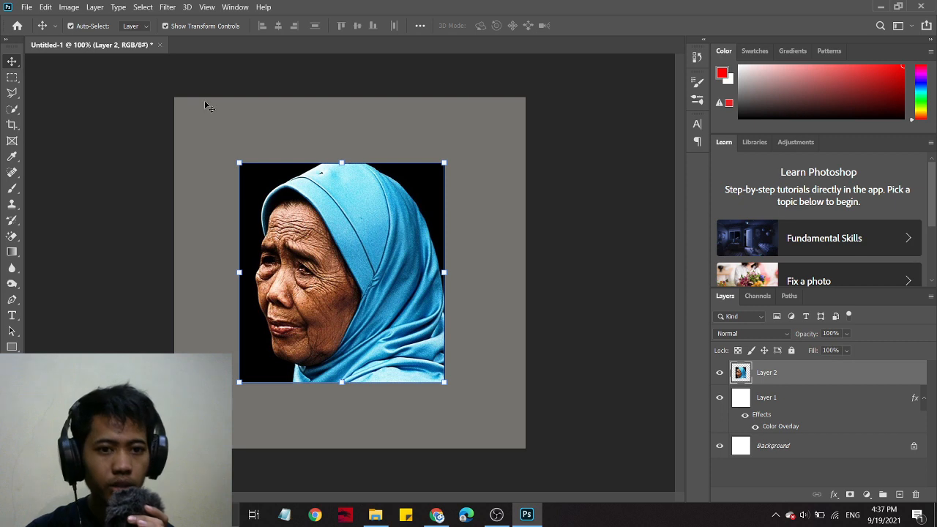
pyautogui.click(167, 27)
pyautogui.click(166, 27)
pyautogui.click(166, 27)
pyautogui.click(166, 27)
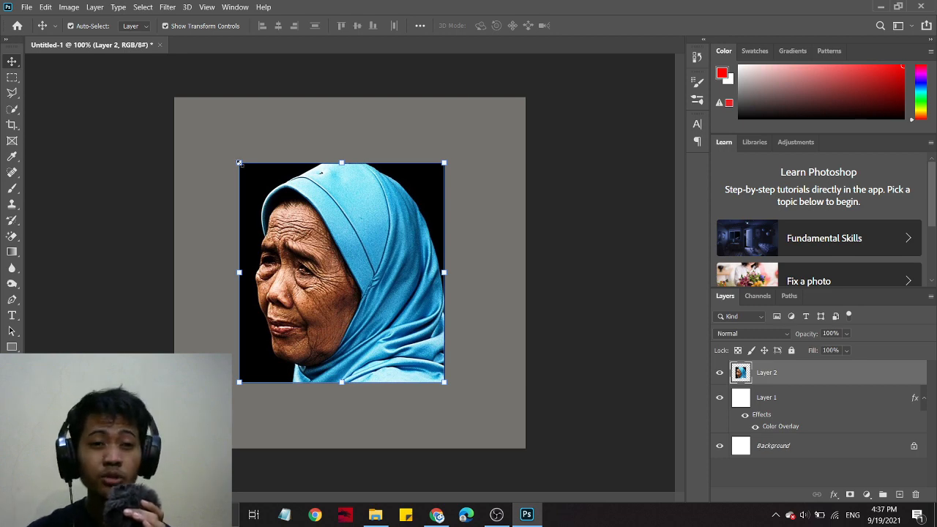
pyautogui.moveTo(239, 163); pyautogui.dragTo(268, 194)
pyautogui.moveTo(382, 243); pyautogui.dragTo(463, 240)
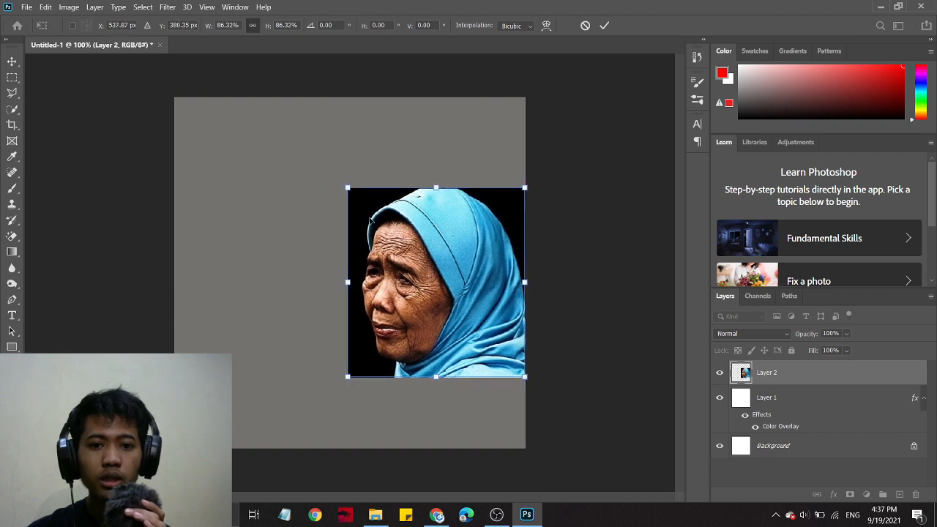
pyautogui.moveTo(350, 191); pyautogui.dragTo(344, 185)
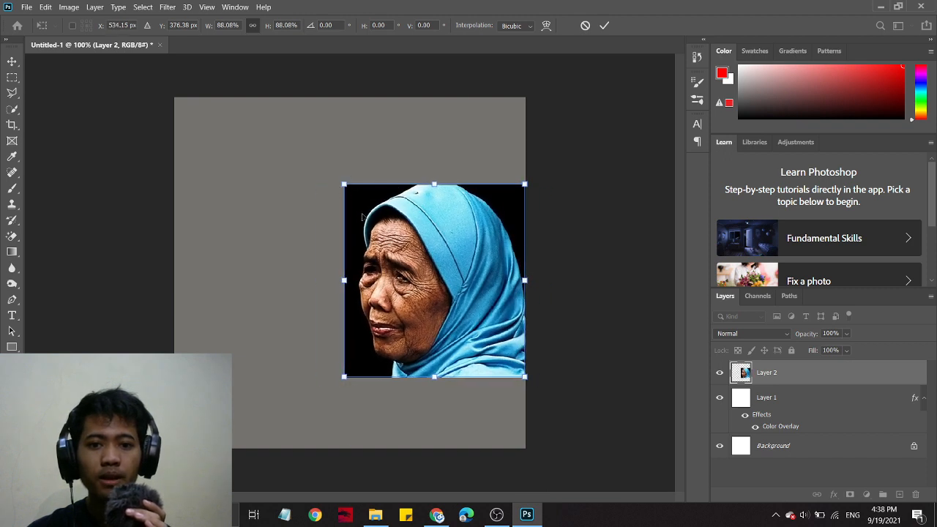
pyautogui.press('Return')
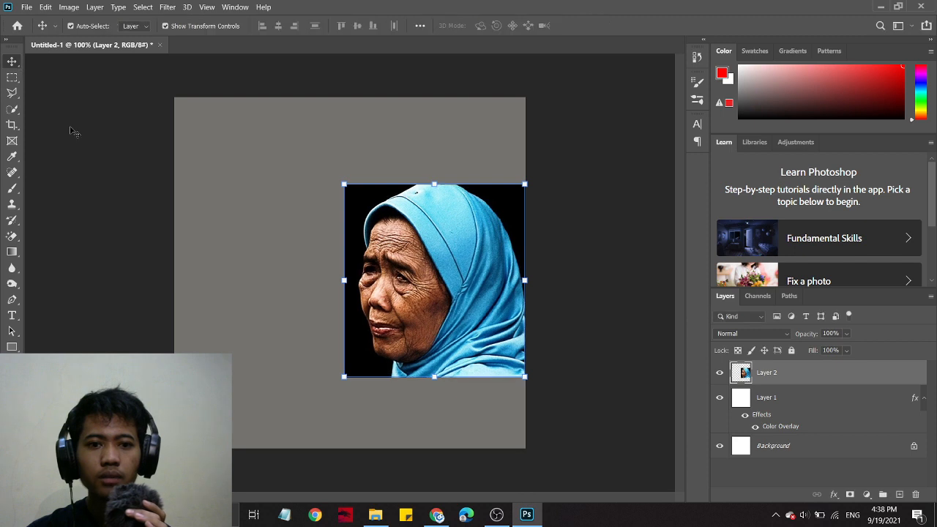
pyautogui.click(319, 233)
pyautogui.click(390, 234)
pyautogui.click(277, 208)
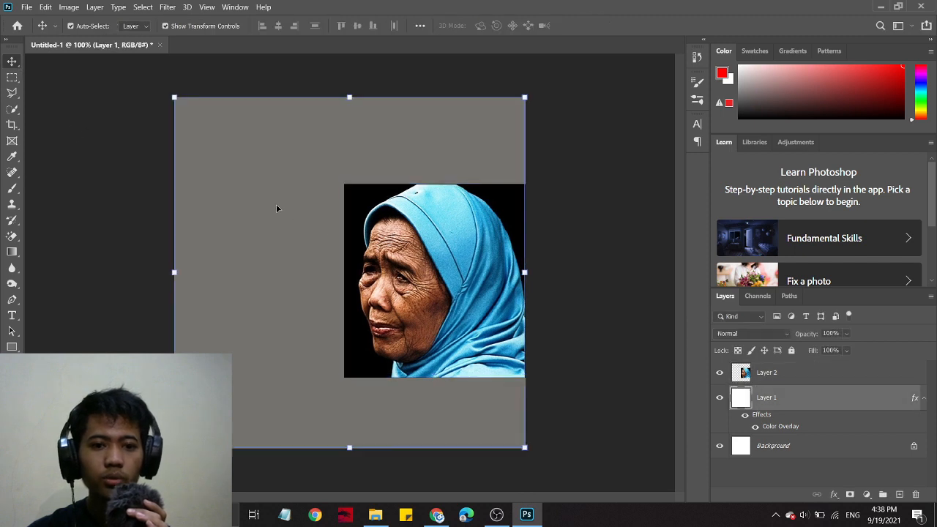
pyautogui.click(390, 242)
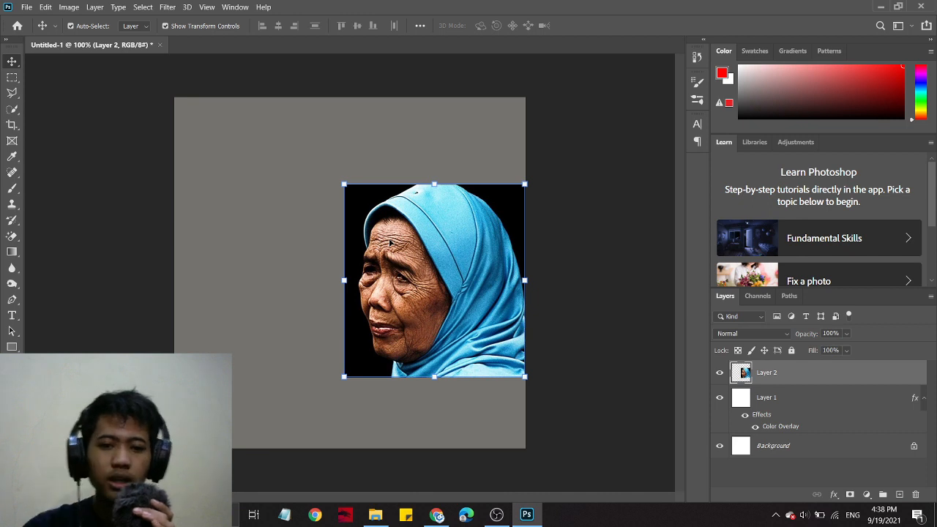
pyautogui.click(156, 203)
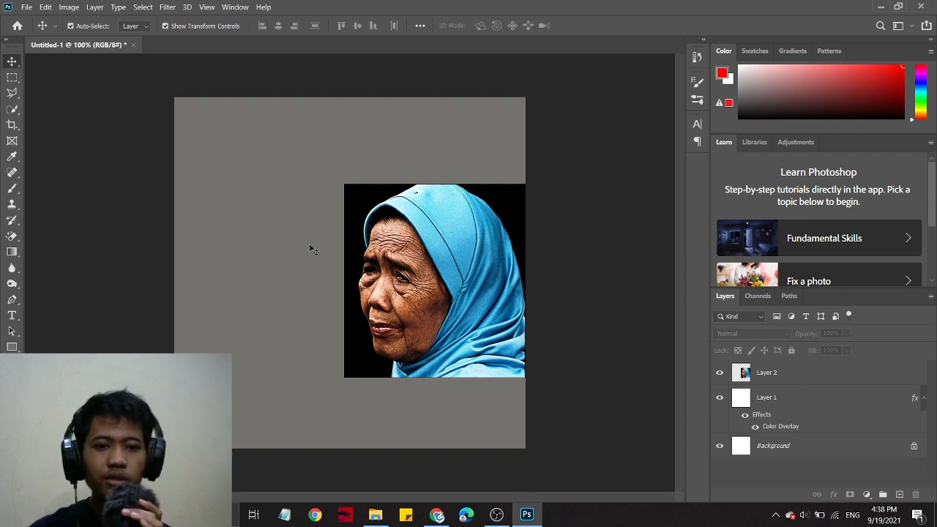
pyautogui.click(425, 260)
pyautogui.click(469, 469)
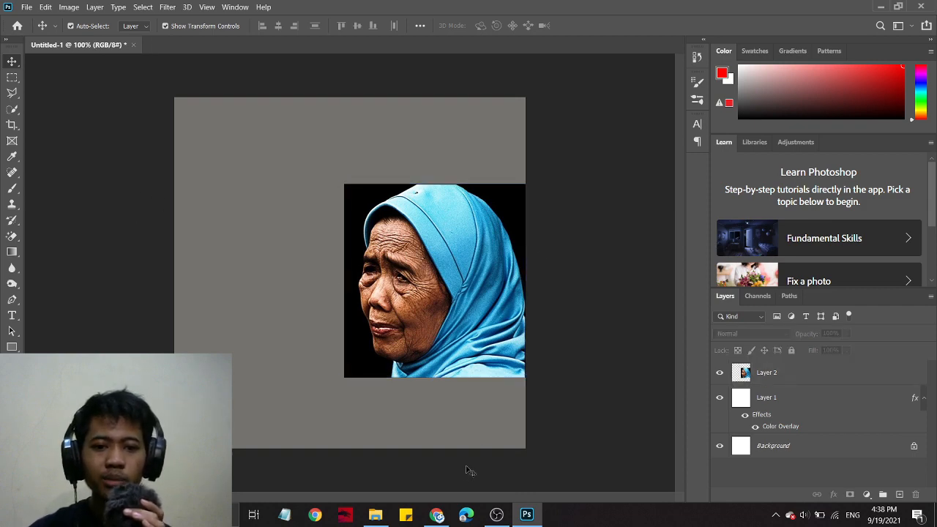
# Return to Chrome and replace the search with "gambar cowo ganteng".
pyautogui.click(437, 515)
pyautogui.click(299, 87)
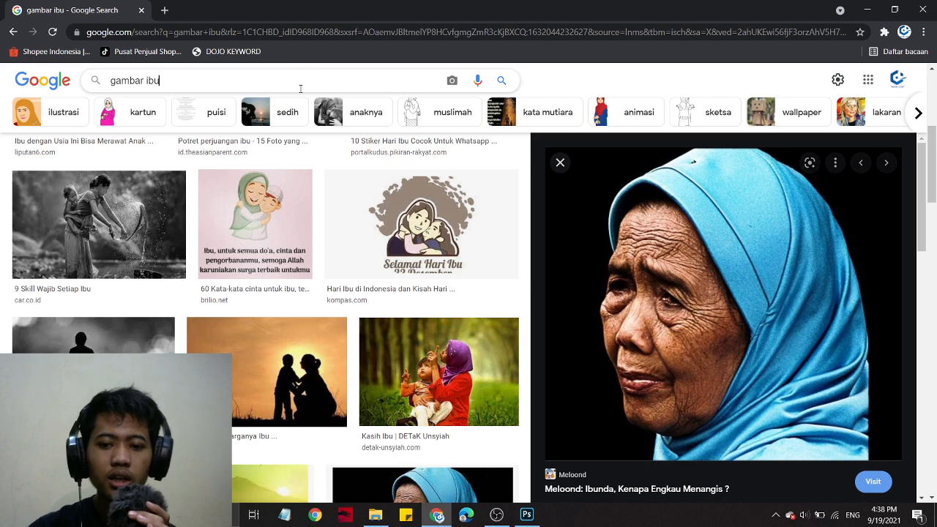
pyautogui.press('BackSpace')
pyautogui.press('BackSpace')
pyautogui.press('BackSpace')
pyautogui.press('BackSpace')
pyautogui.press('BackSpace')
pyautogui.press('BackSpace')
pyautogui.press('BackSpace')
pyautogui.press('BackSpace')
pyautogui.press('BackSpace')
pyautogui.press('BackSpace')
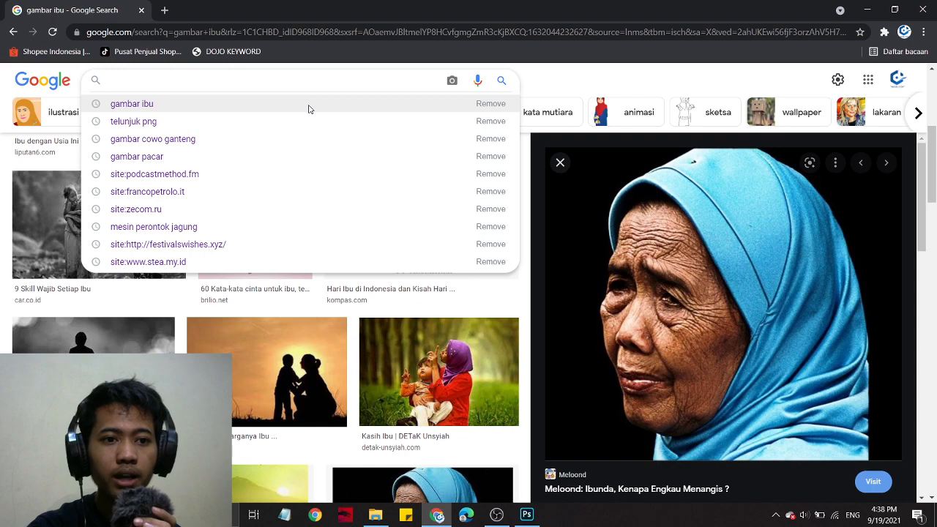
pyautogui.click(281, 146)
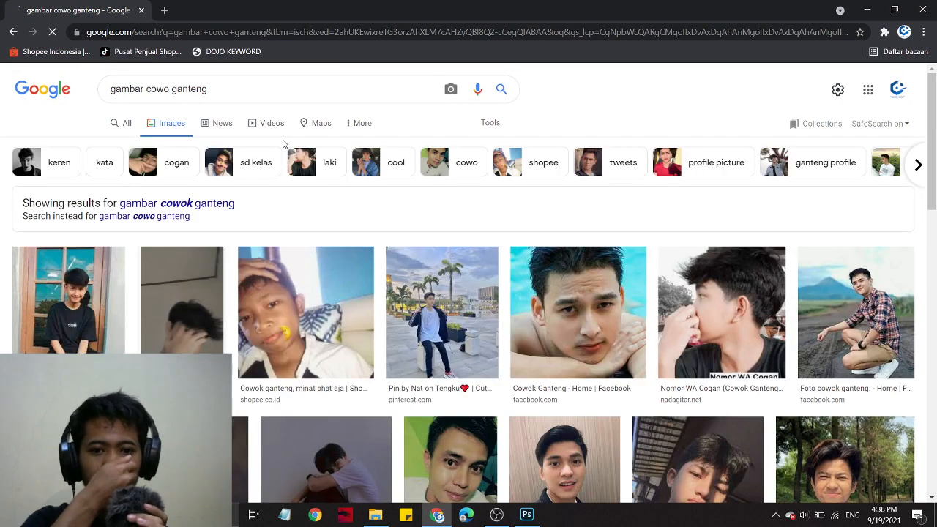
# Open the photo of a boy sitting by a window from the image results.
pyautogui.scroll(-3, 428, 265)
pyautogui.scroll(2, 431, 265)
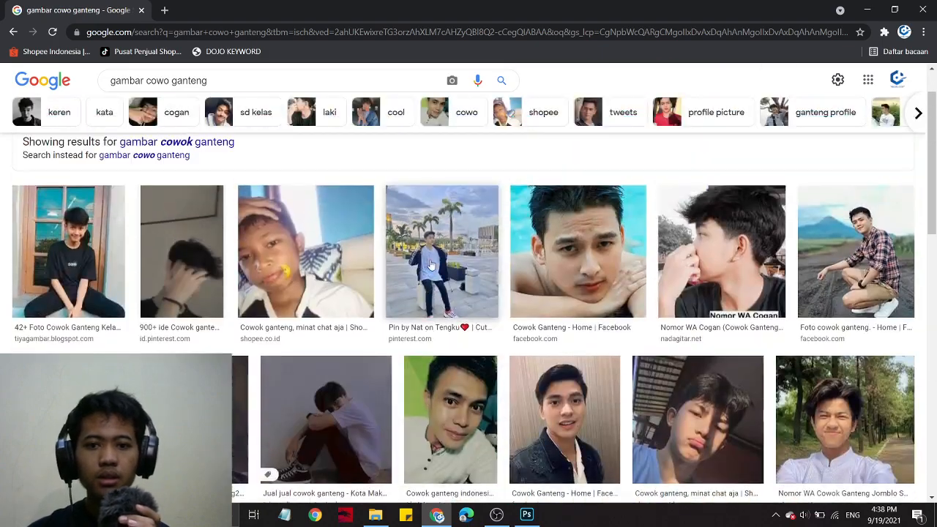
pyautogui.scroll(-2, 446, 262)
pyautogui.scroll(4, 386, 262)
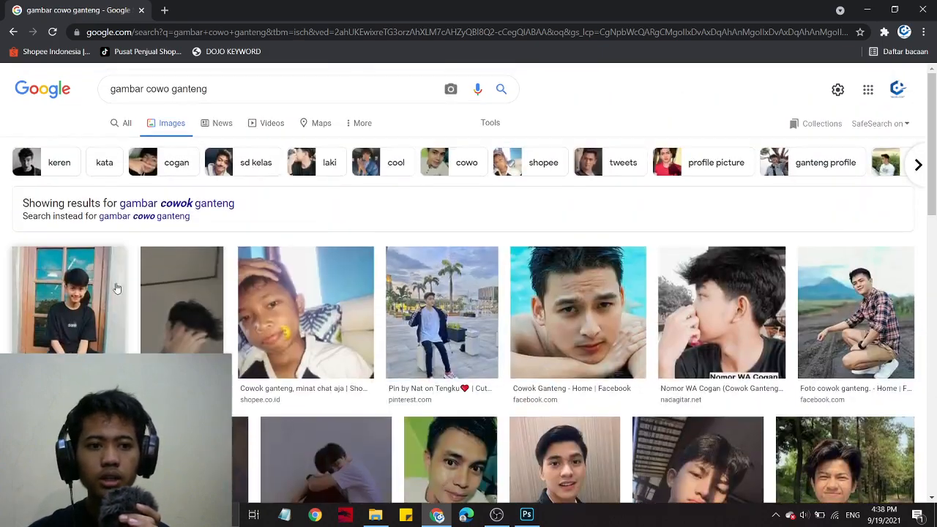
pyautogui.click(109, 297)
pyautogui.scroll(-5, 784, 319)
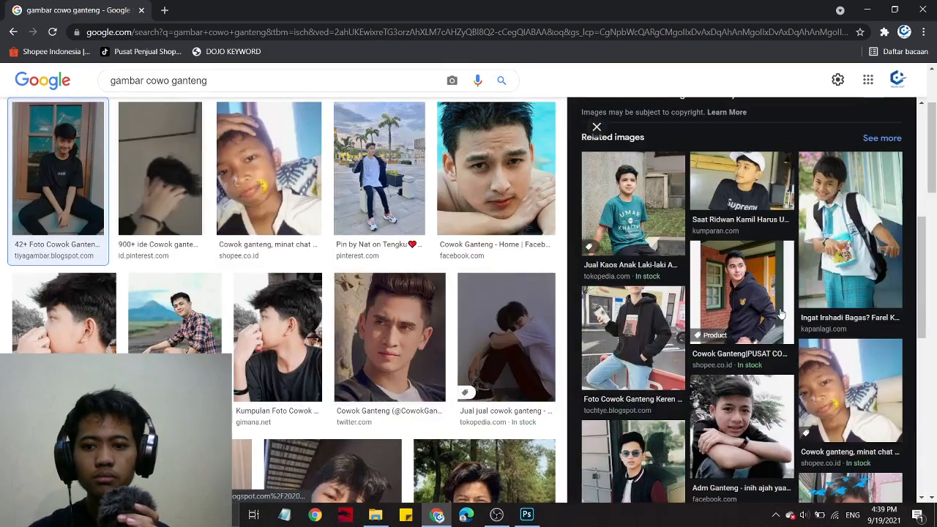
pyautogui.scroll(8, 781, 313)
pyautogui.scroll(-2, 781, 313)
pyautogui.moveTo(933, 96); pyautogui.dragTo(936, 146)
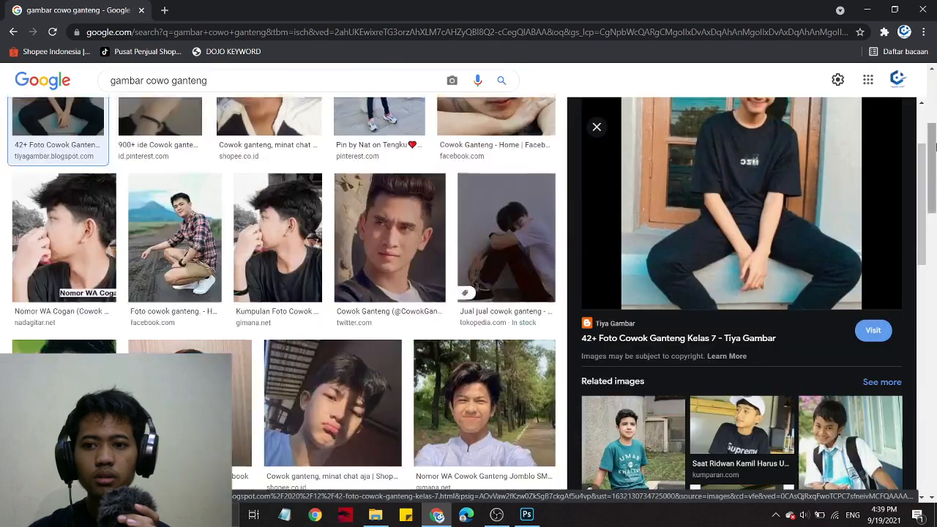
pyautogui.scroll(-1, 936, 146)
# Copy the boy's photo and paste it into the Photoshop document as a new layer.
pyautogui.rightClick(709, 256)
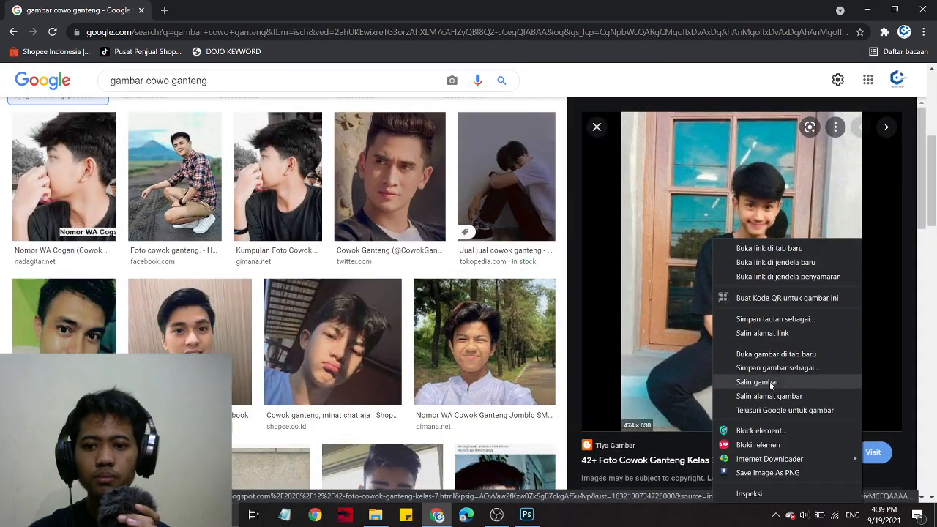
pyautogui.click(775, 399)
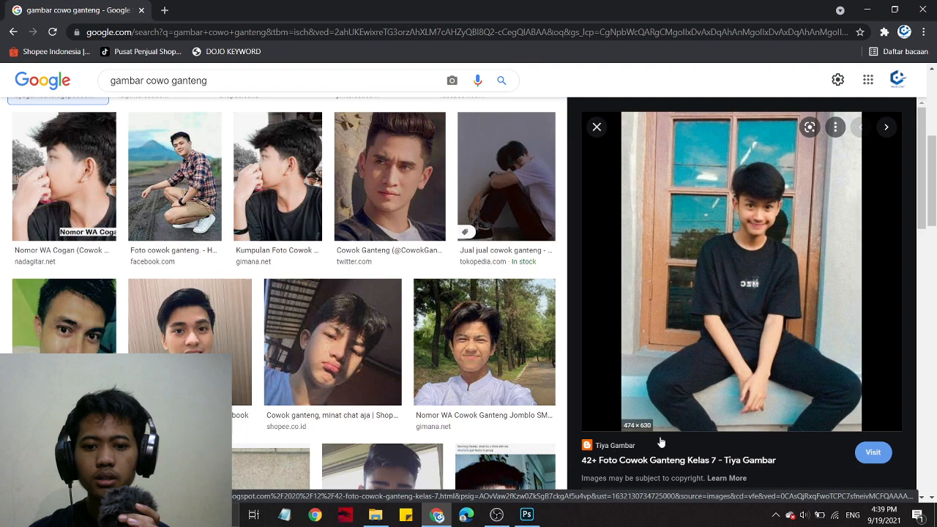
pyautogui.rightClick(714, 315)
pyautogui.click(770, 192)
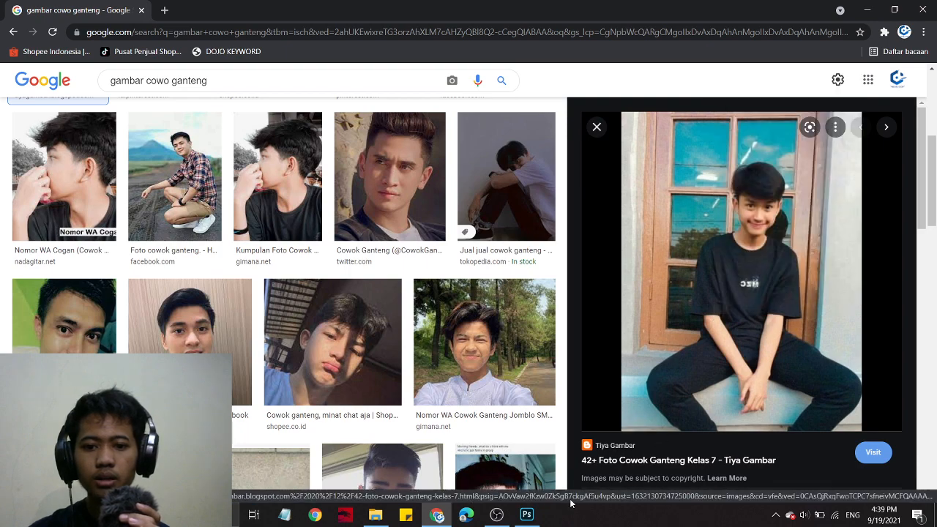
pyautogui.click(526, 514)
pyautogui.click(223, 263)
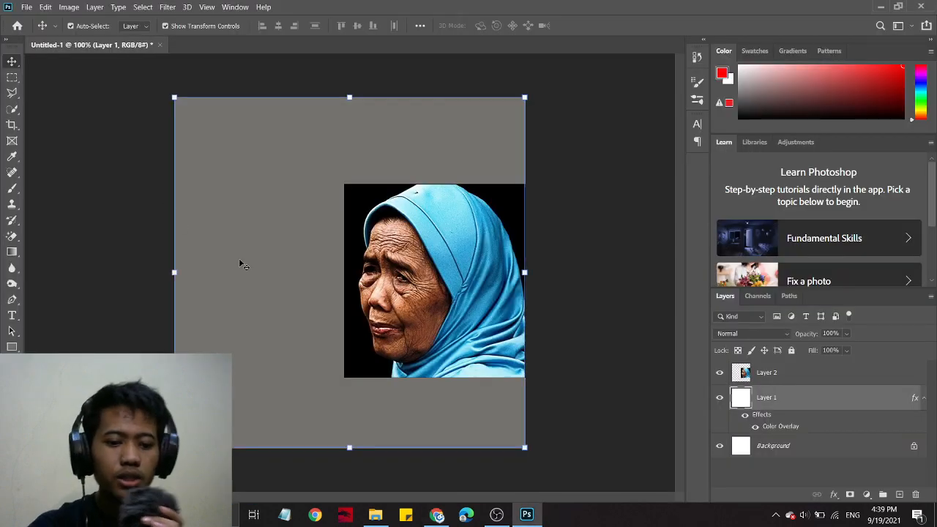
pyautogui.hotkey('ctrl', 'v')
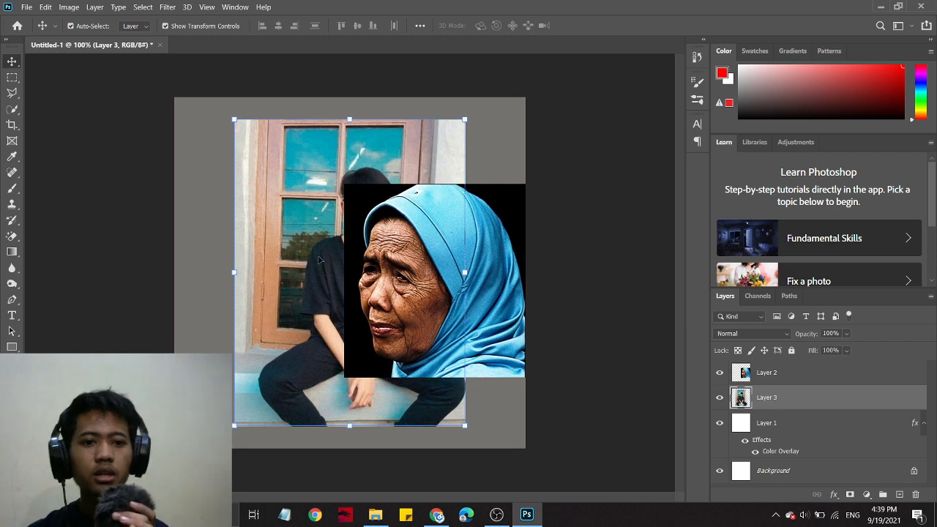
# Scale the boy's photo down and place it on the left side of the canvas, level with the woman's photo.
pyautogui.moveTo(319, 259); pyautogui.dragTo(240, 245)
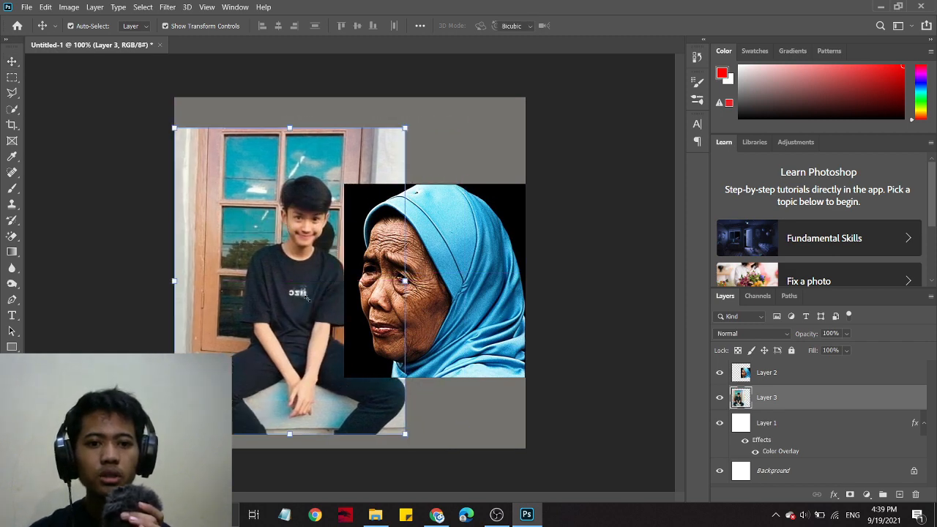
pyautogui.moveTo(408, 439); pyautogui.dragTo(319, 376)
pyautogui.click(7, 64)
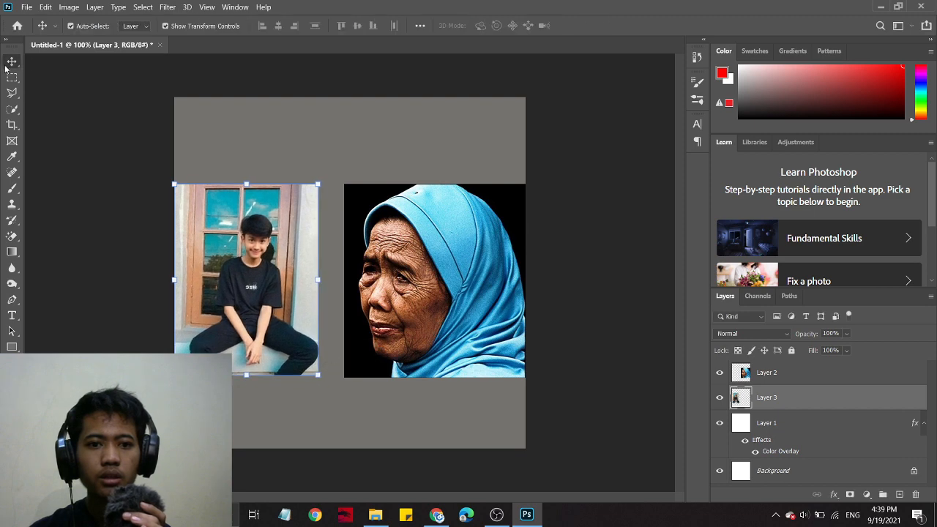
pyautogui.click(208, 124)
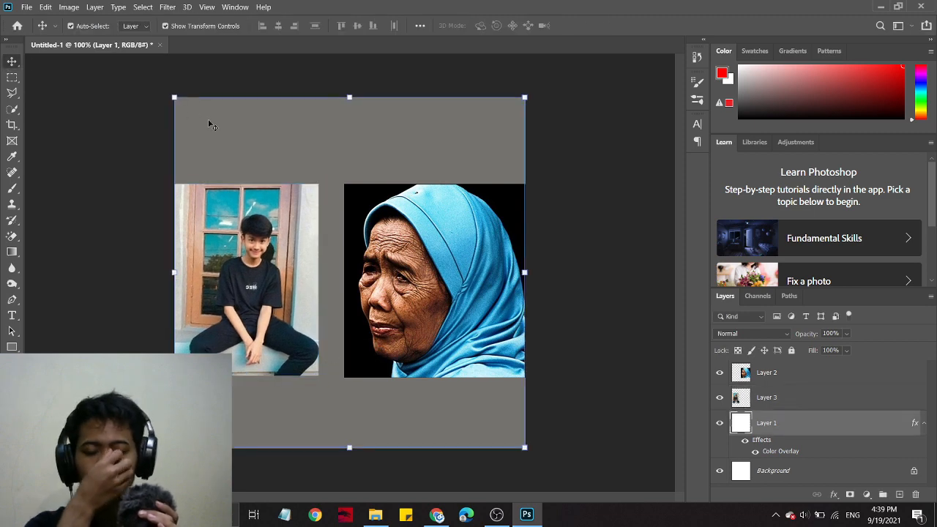
pyautogui.click(109, 208)
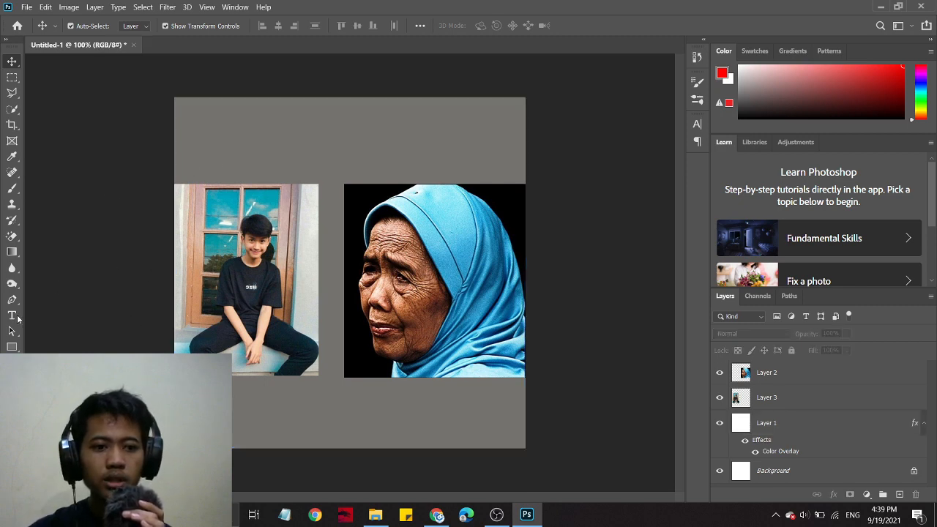
pyautogui.click(427, 427)
pyautogui.click(439, 509)
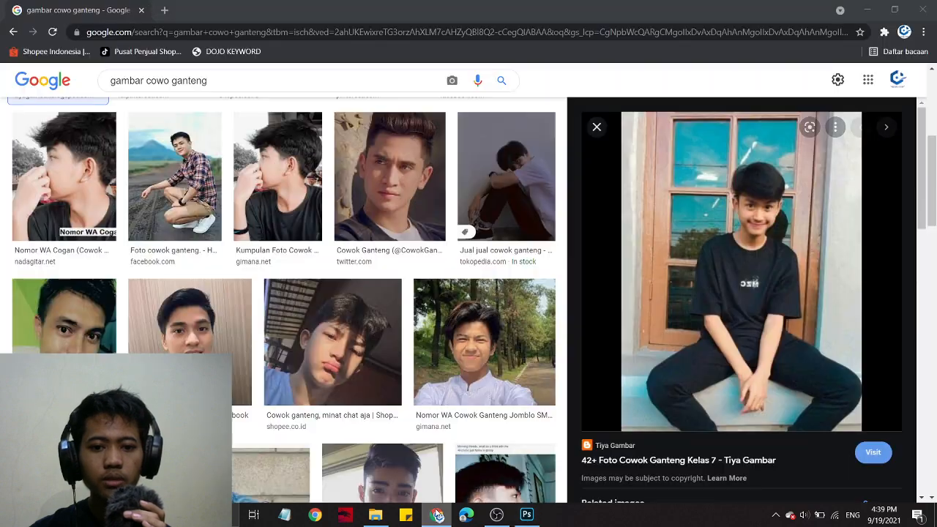
pyautogui.scroll(3, 195, 209)
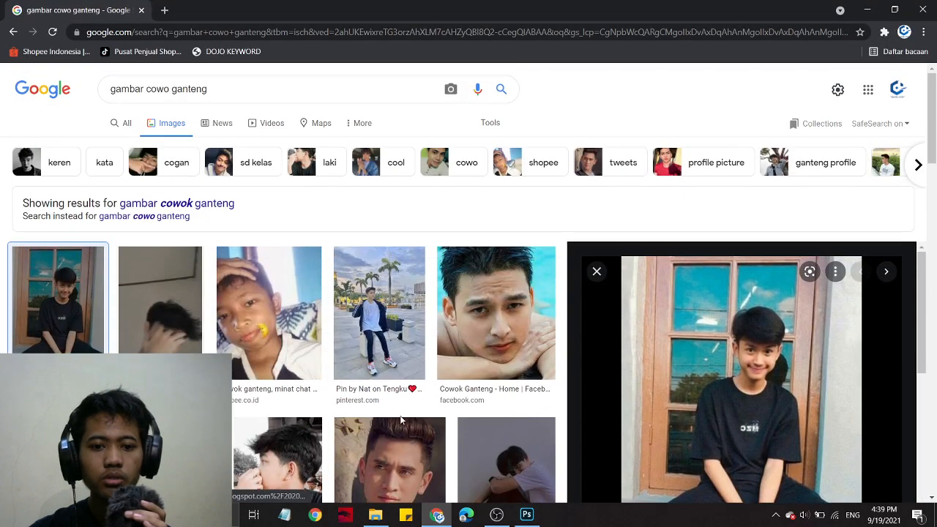
pyautogui.click(519, 516)
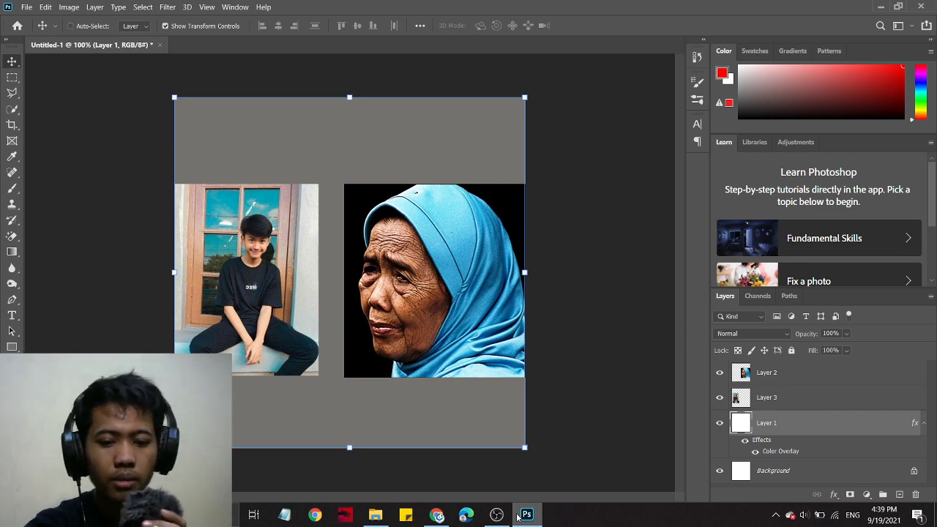
pyautogui.hotkey('ctrl', 'o')
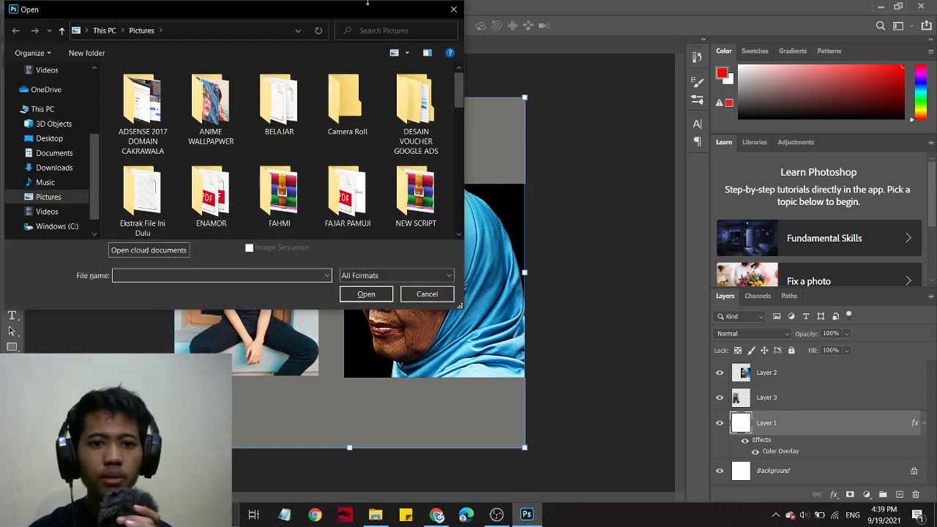
pyautogui.click(454, 9)
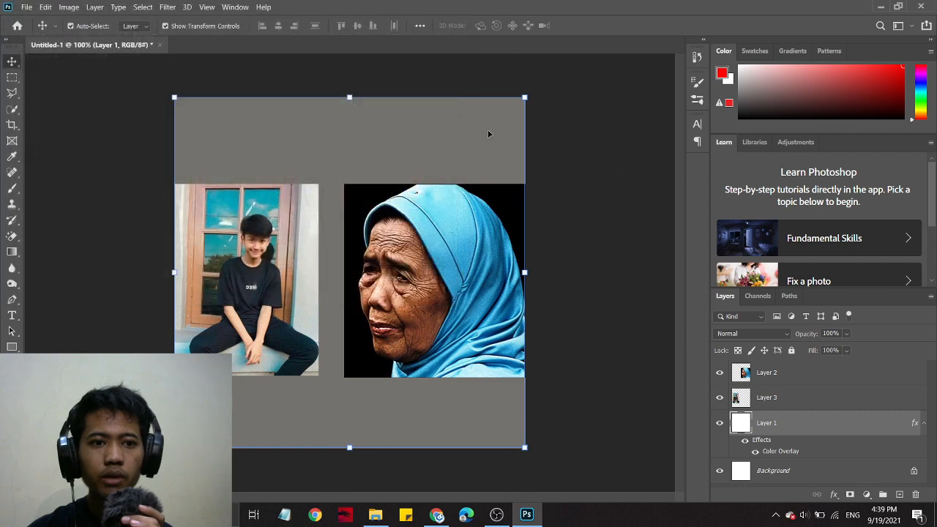
pyautogui.click(584, 117)
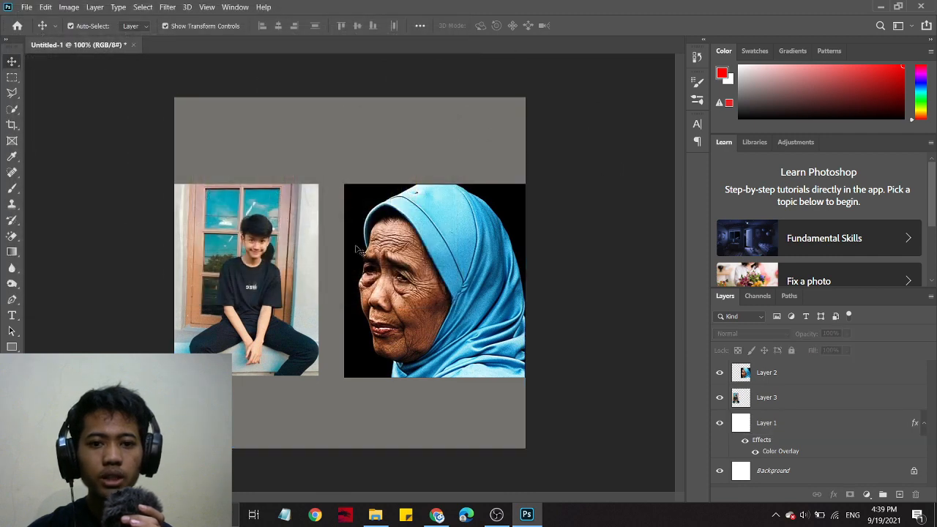
pyautogui.click(270, 183)
pyautogui.click(120, 151)
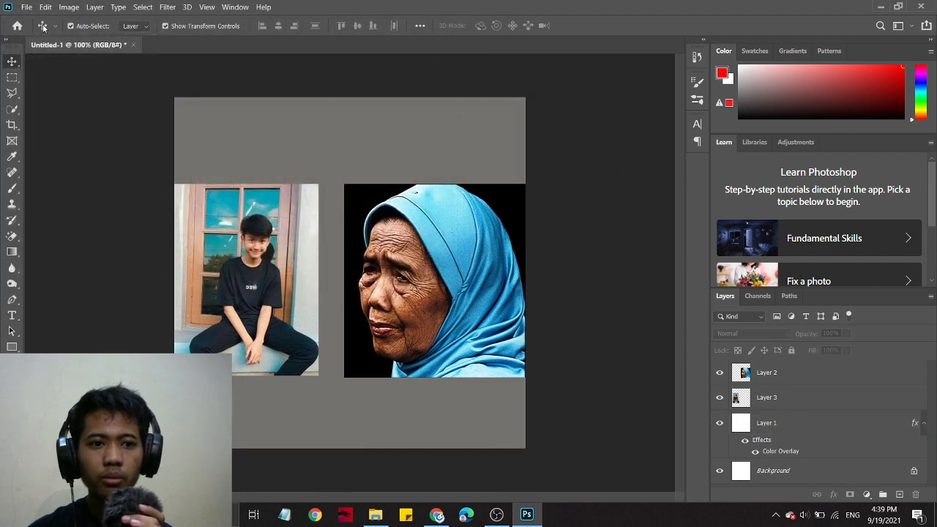
pyautogui.click(27, 8)
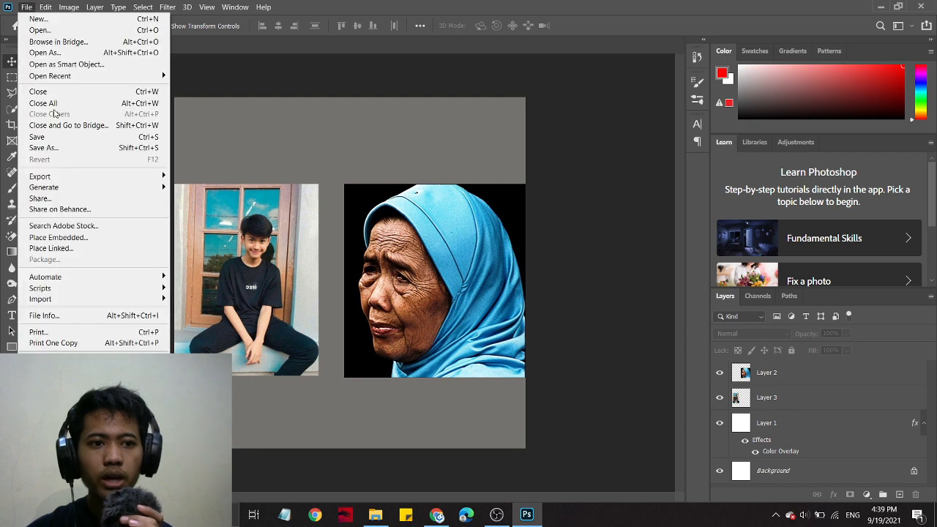
pyautogui.click(63, 32)
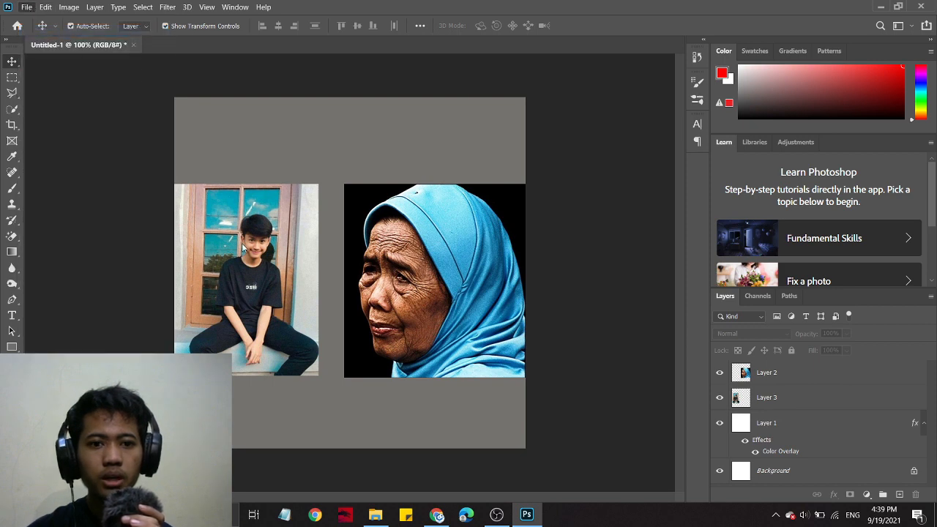
pyautogui.scroll(-1, 69, 138)
pyautogui.scroll(3, 67, 106)
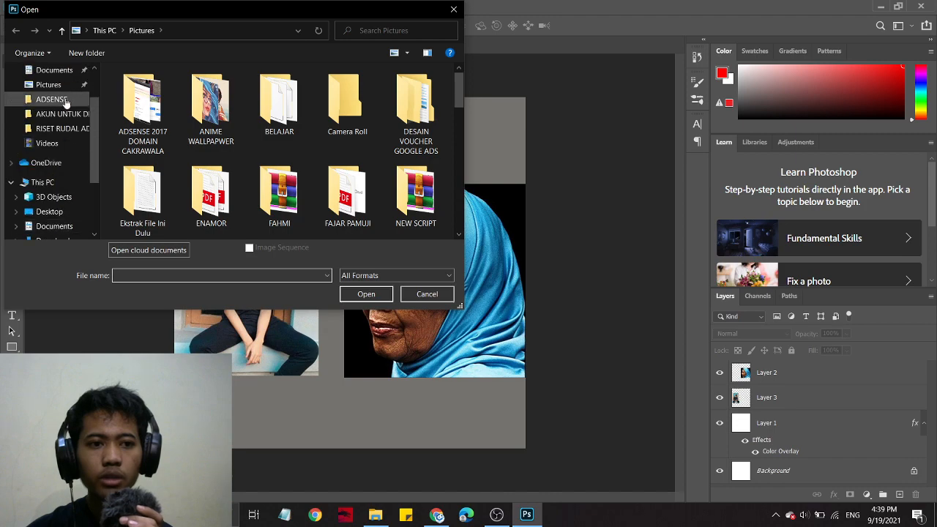
pyautogui.scroll(2, 66, 103)
pyautogui.click(64, 95)
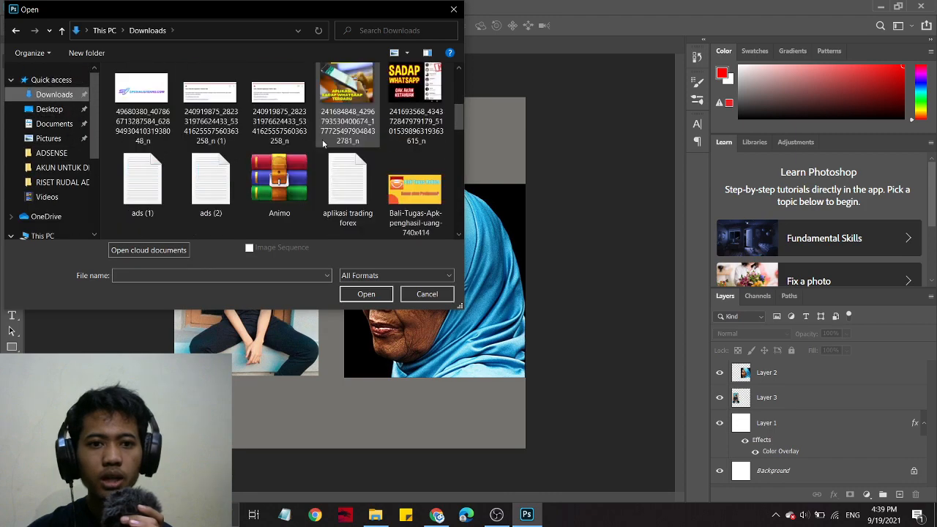
pyautogui.scroll(-10, 322, 143)
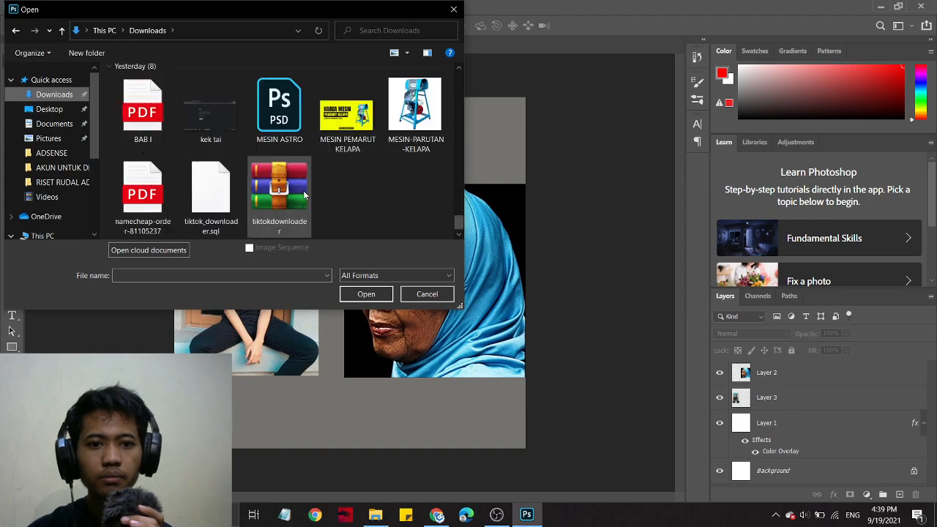
pyautogui.scroll(8, 308, 199)
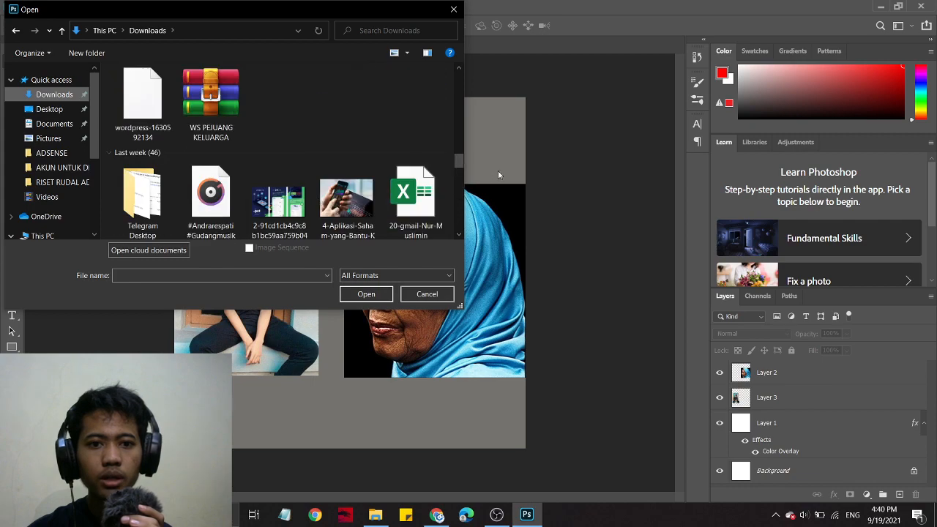
pyautogui.moveTo(457, 161); pyautogui.dragTo(457, 77)
pyautogui.click(454, 9)
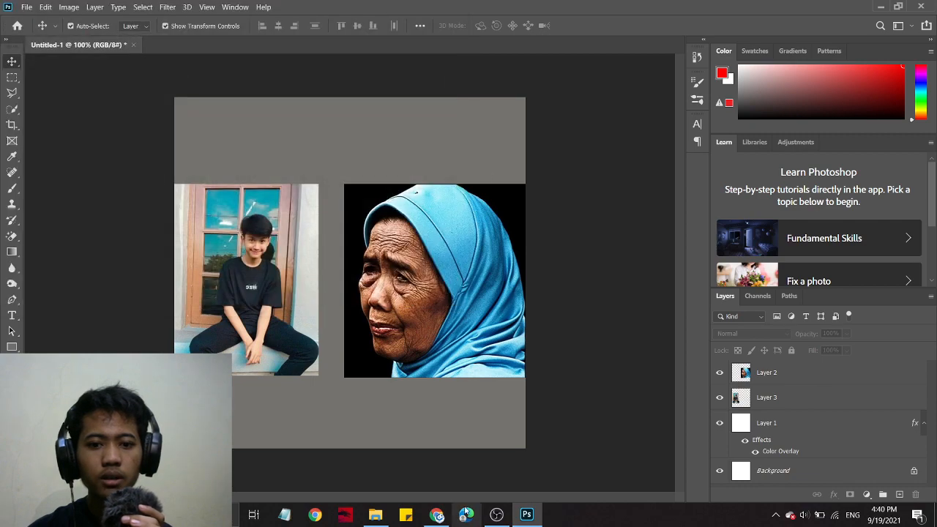
# Switch to Chrome and search Google Images for "gambar telunjuk png".
pyautogui.click(437, 515)
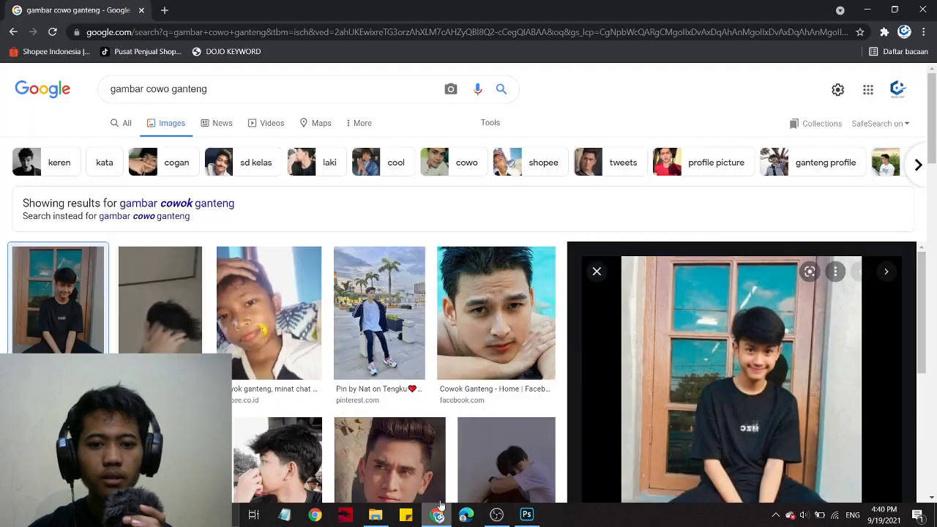
pyautogui.tripleClick(280, 81)
pyautogui.press('BackSpace')
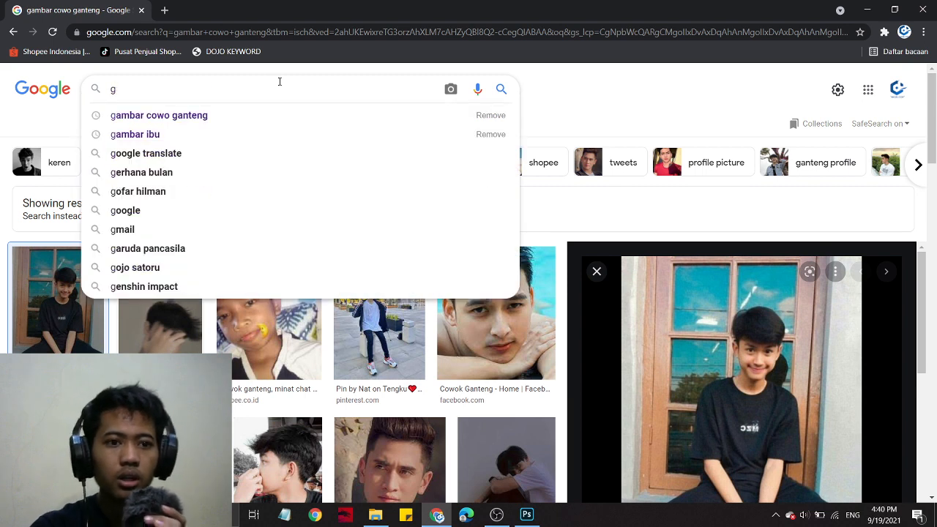
pyautogui.write('gamba')
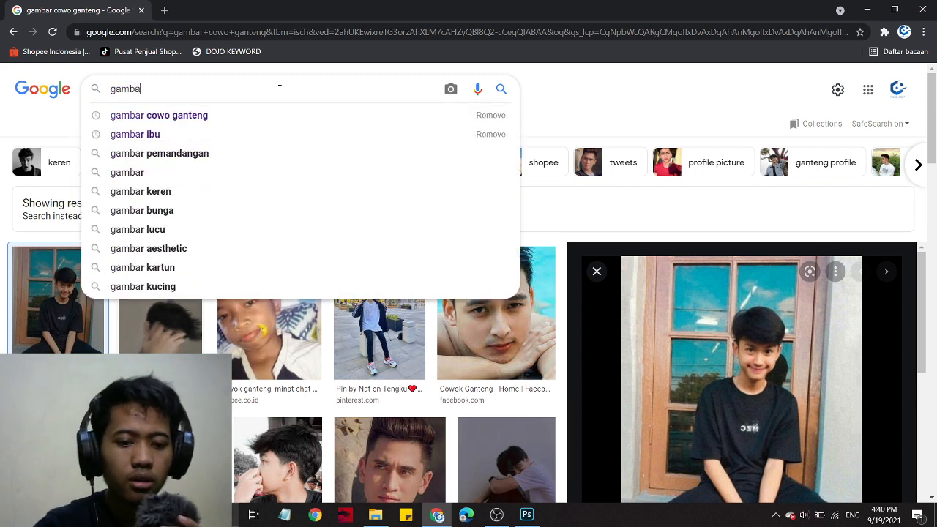
pyautogui.write('r tel')
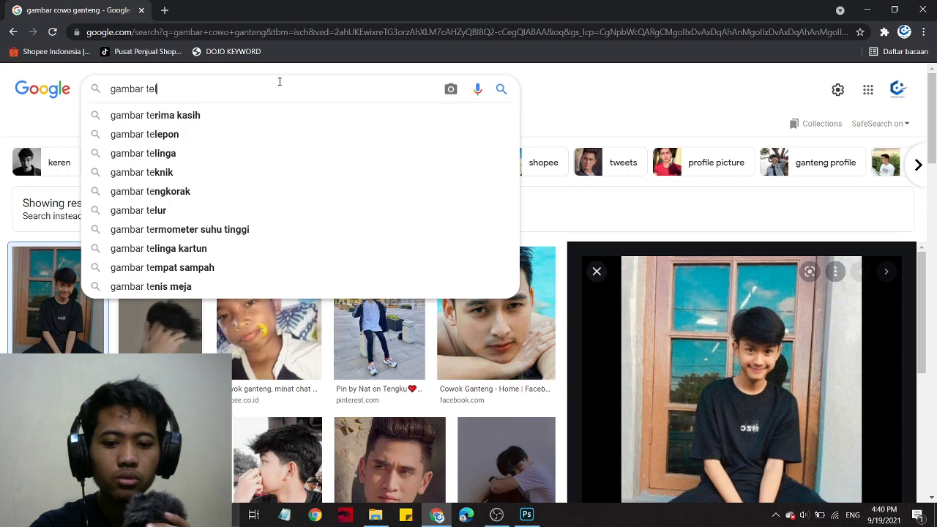
pyautogui.write('unjuk png')
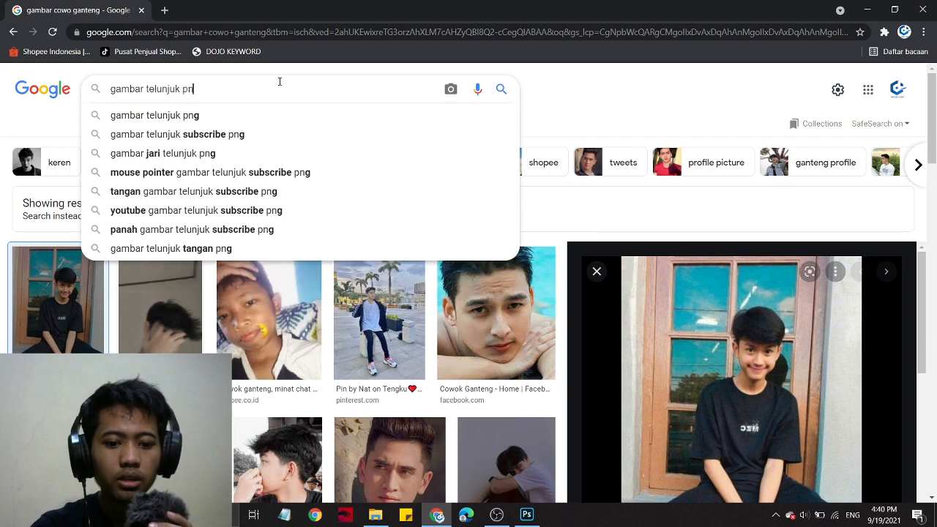
pyautogui.press('Return')
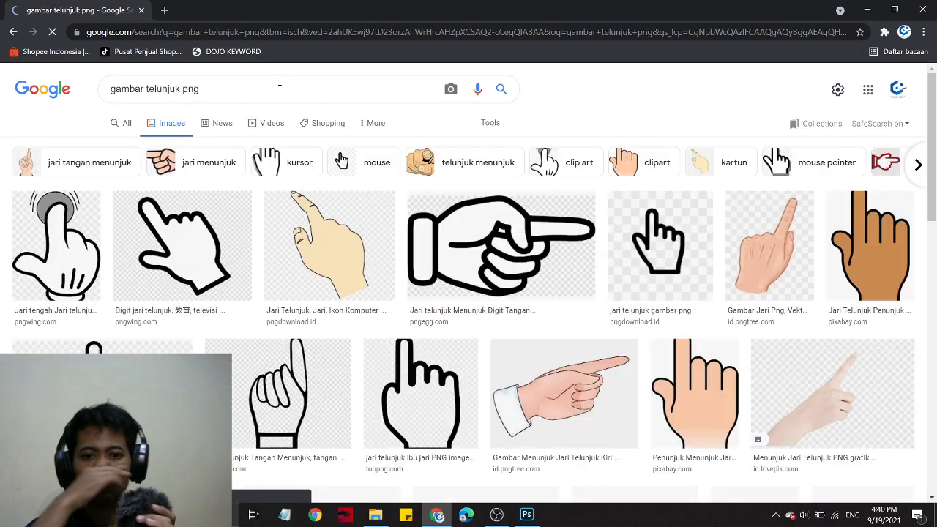
# Open the yellow pointing-finger image from the search results.
pyautogui.scroll(-8, 563, 323)
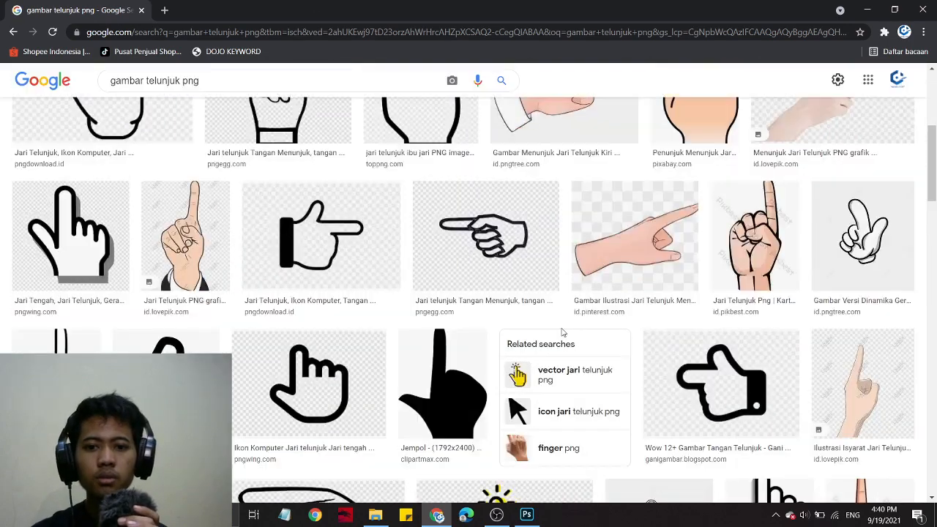
pyautogui.scroll(2, 562, 323)
pyautogui.scroll(-4, 563, 323)
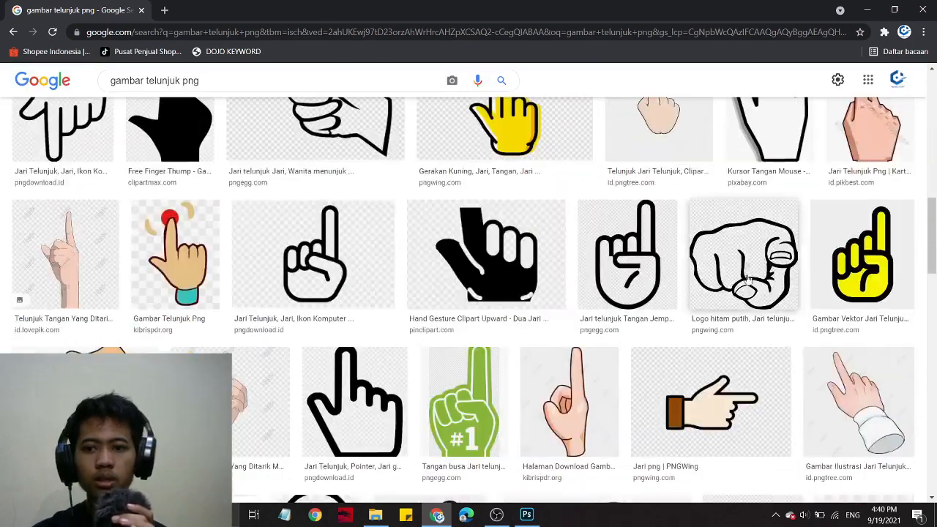
pyautogui.click(850, 256)
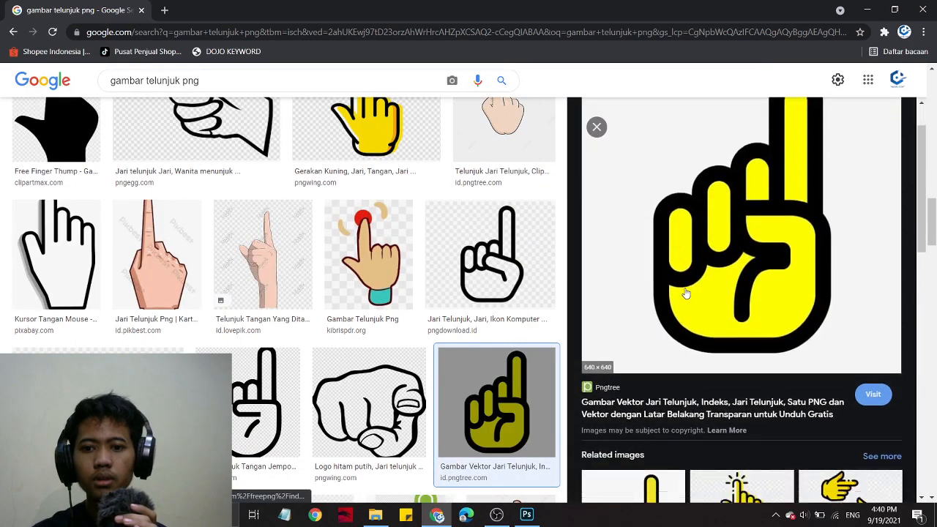
# Copy the pointing-finger image and paste it into the Photoshop document as a new layer.
pyautogui.rightClick(697, 251)
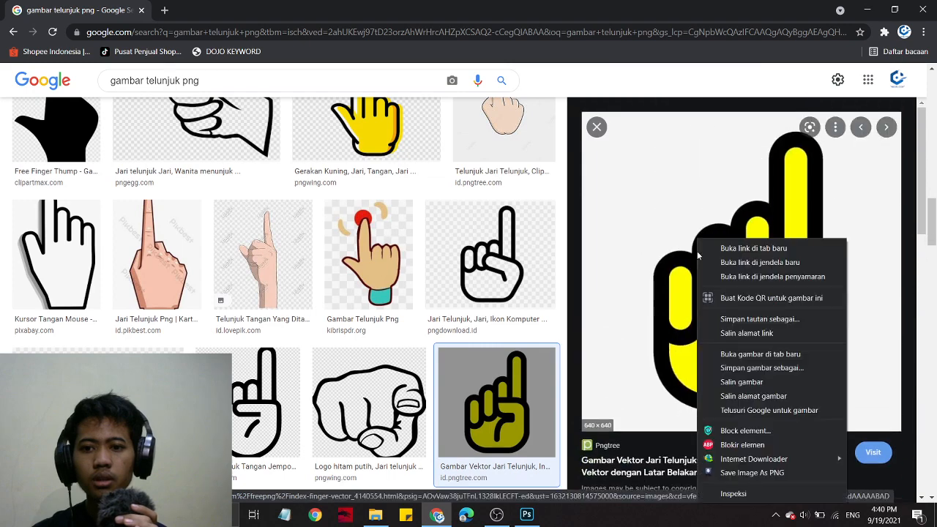
pyautogui.click(765, 388)
pyautogui.click(526, 514)
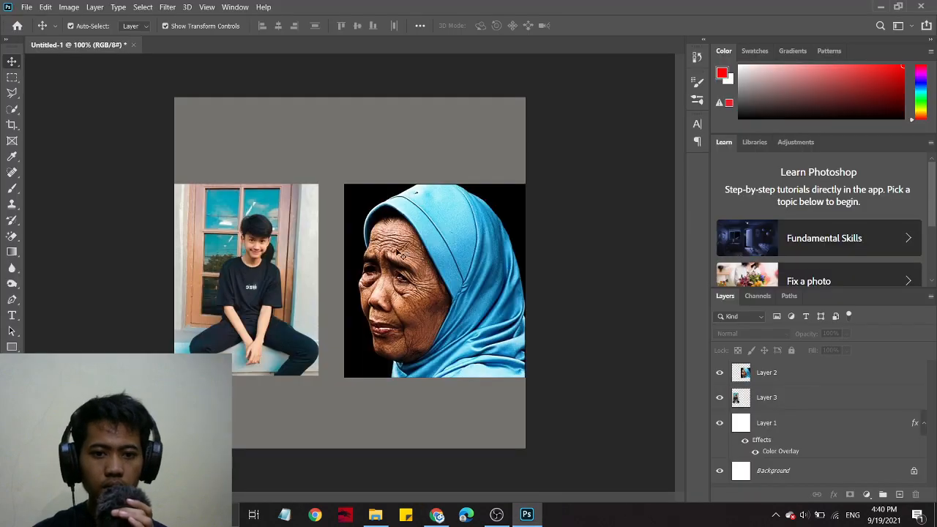
pyautogui.rightClick(306, 160)
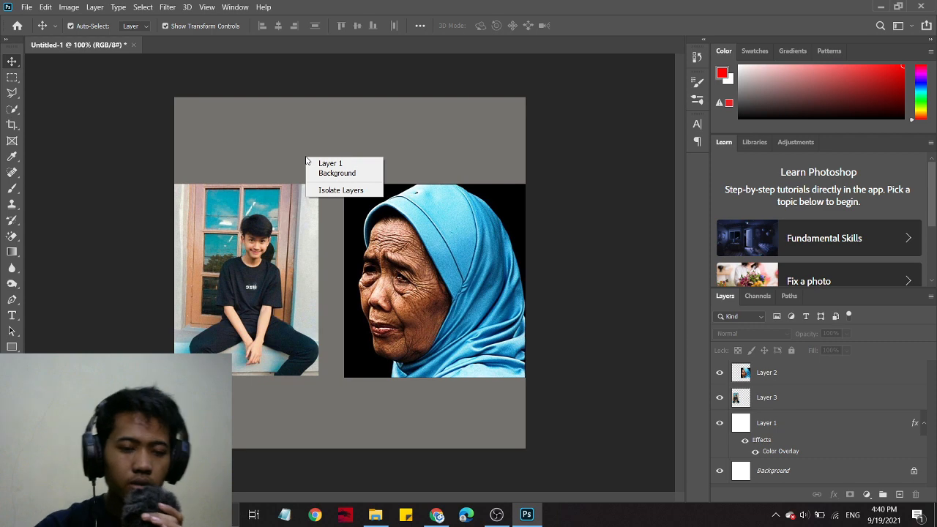
pyautogui.click(280, 155)
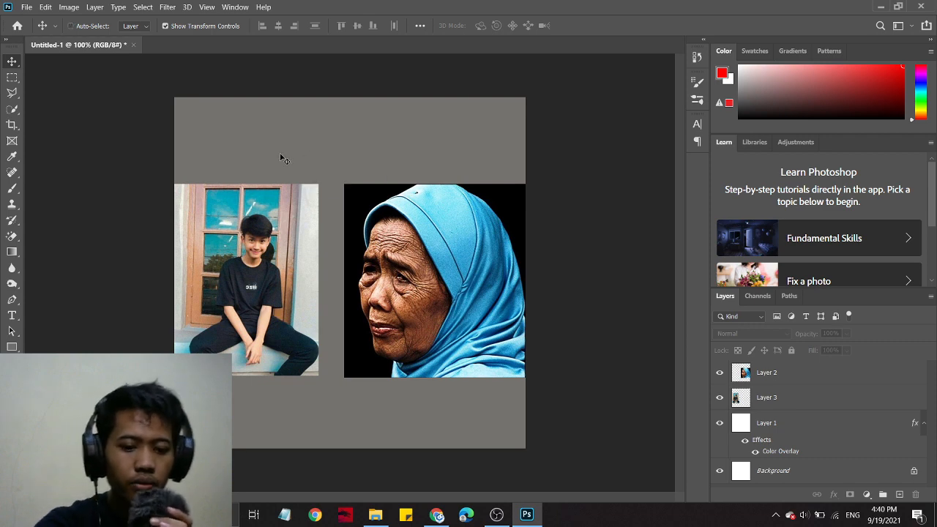
pyautogui.hotkey('ctrl', 'v')
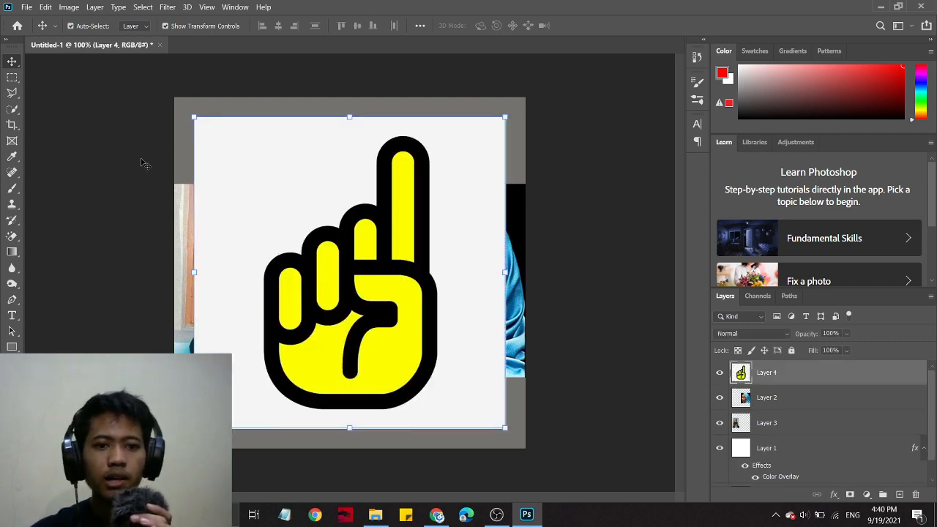
# Erase the hand layer's white background with the Magic Eraser tool.
pyautogui.click(107, 180)
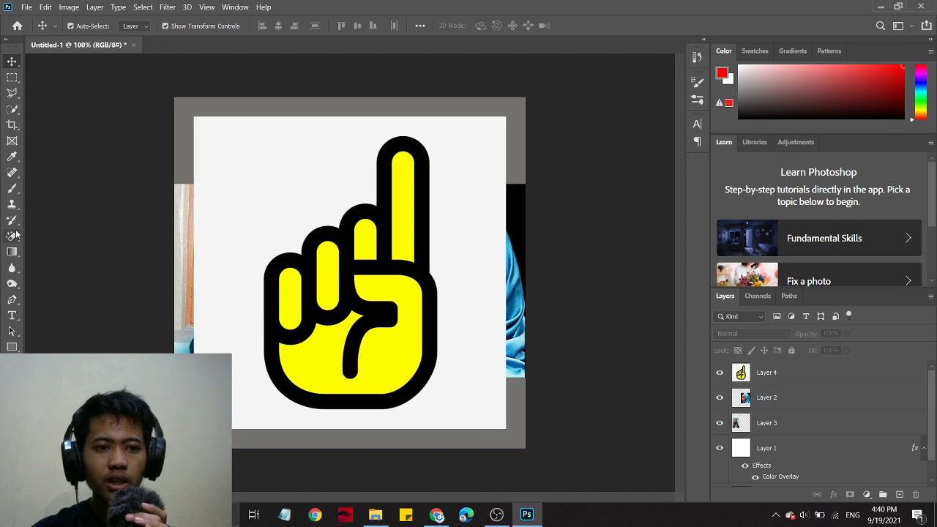
pyautogui.click(12, 238)
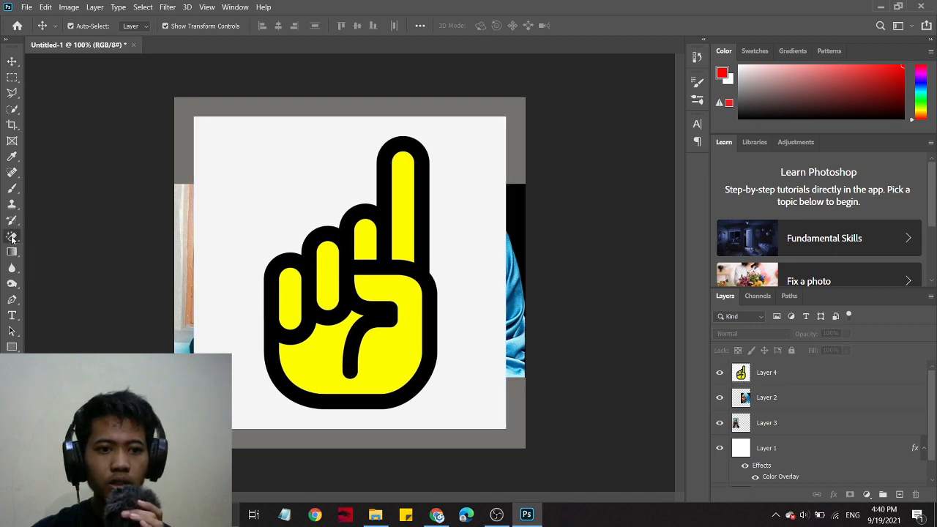
pyautogui.click(766, 374)
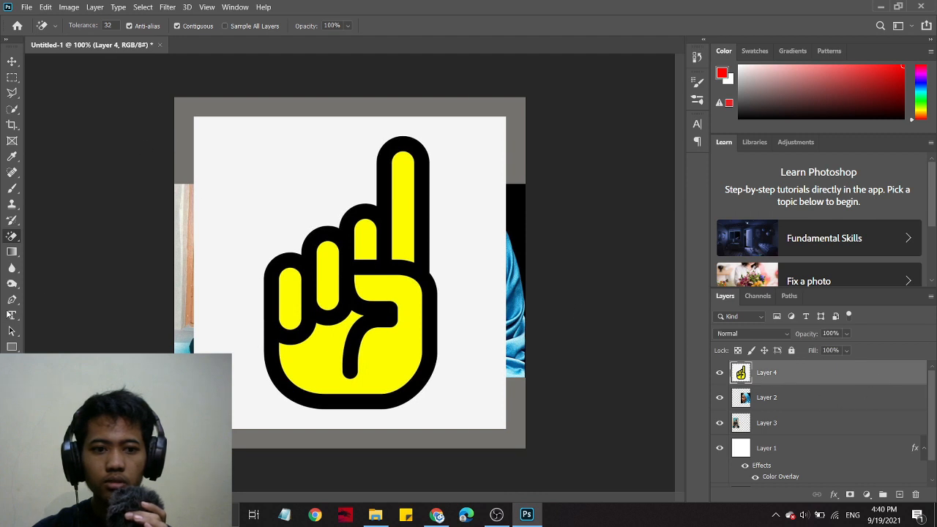
pyautogui.click(262, 176)
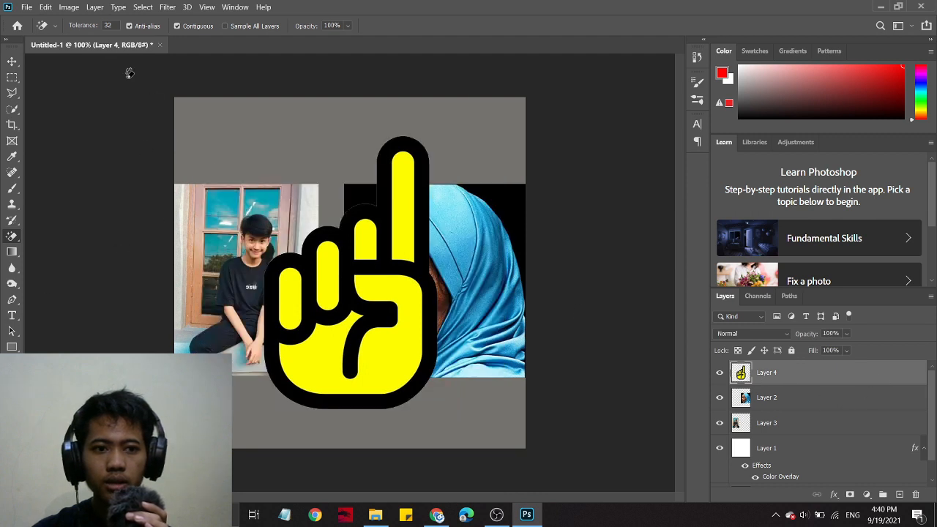
# Scale the hand to about 19%, rotate it about 179° to point downward, and place it below the woman's photo.
pyautogui.click(16, 63)
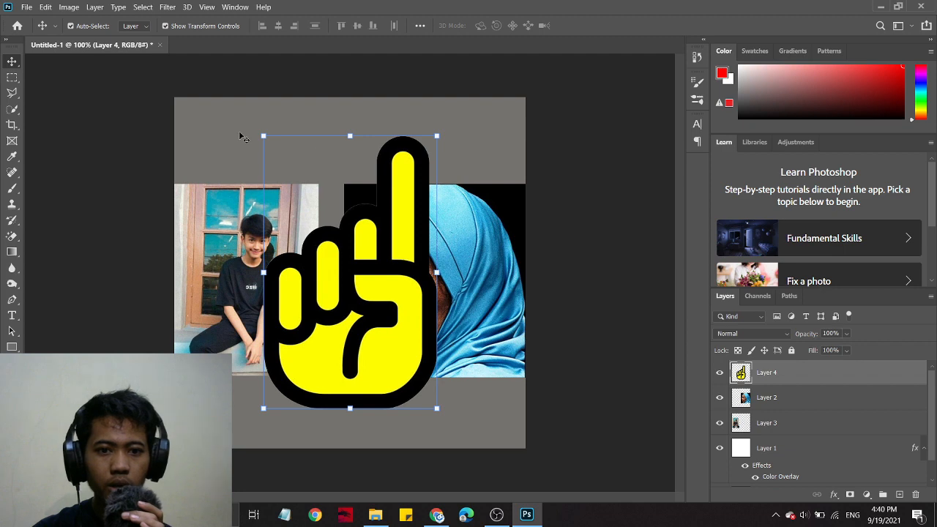
pyautogui.moveTo(263, 136); pyautogui.dragTo(435, 480)
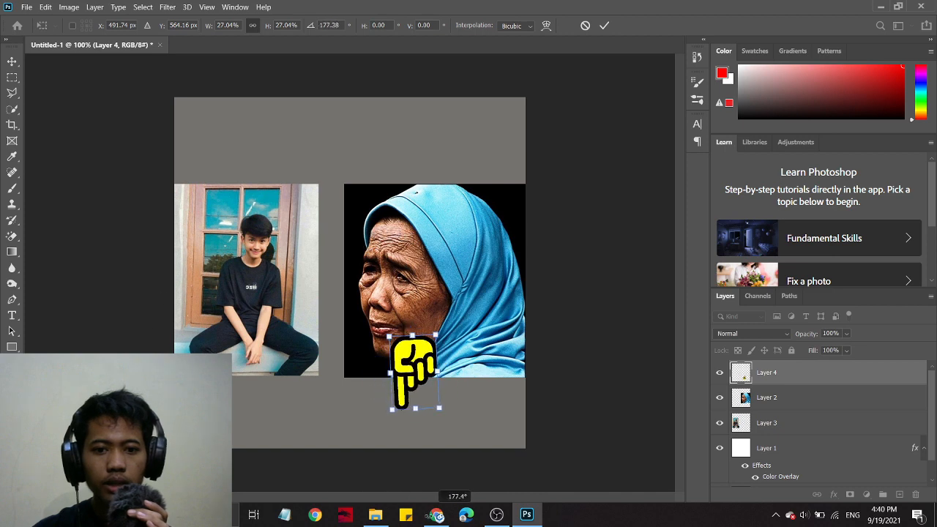
pyautogui.moveTo(432, 517); pyautogui.dragTo(431, 517)
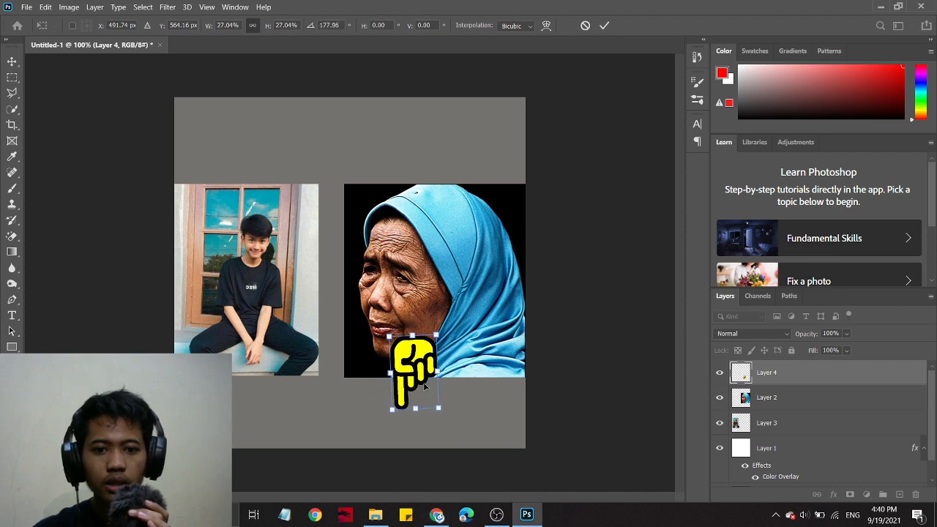
pyautogui.moveTo(424, 385); pyautogui.dragTo(466, 425)
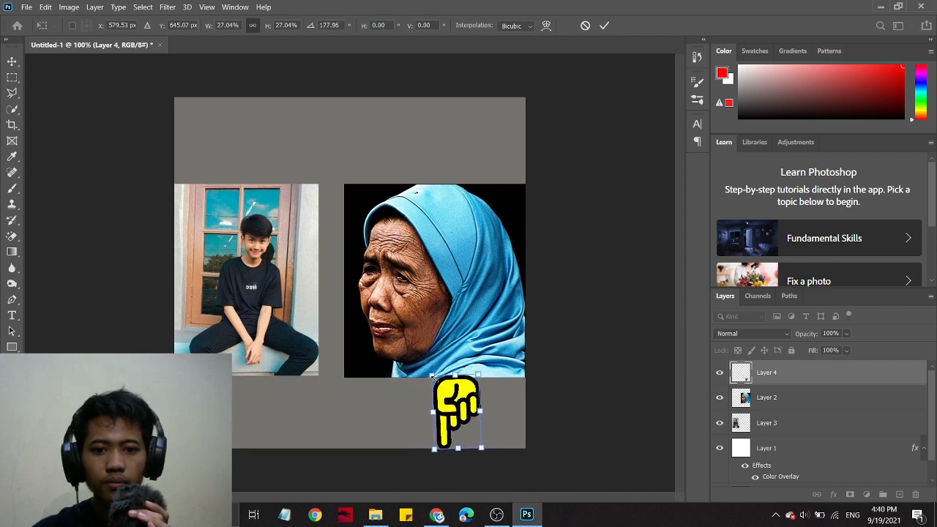
pyautogui.moveTo(435, 377)
pyautogui.mouseDown()
pyautogui.moveTo(445, 394)
pyautogui.moveTo(449, 366)
pyautogui.mouseUp()
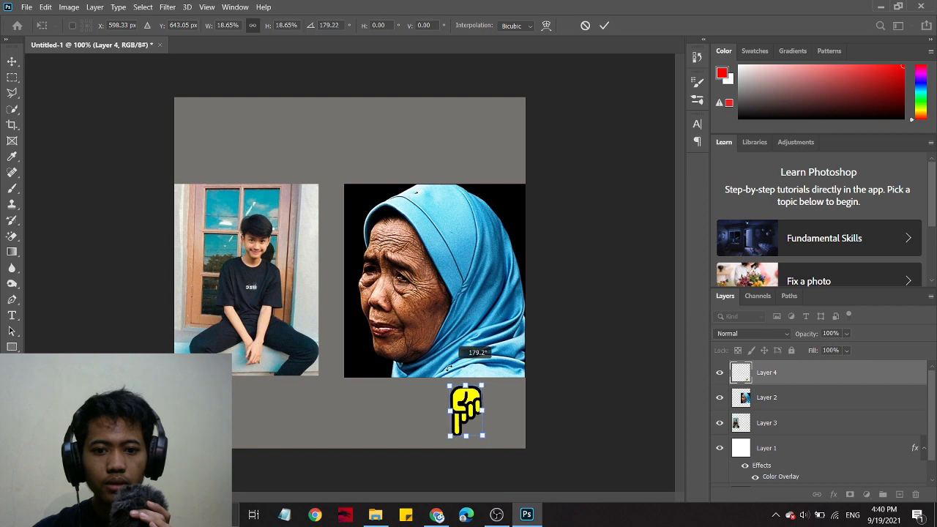
pyautogui.click(16, 62)
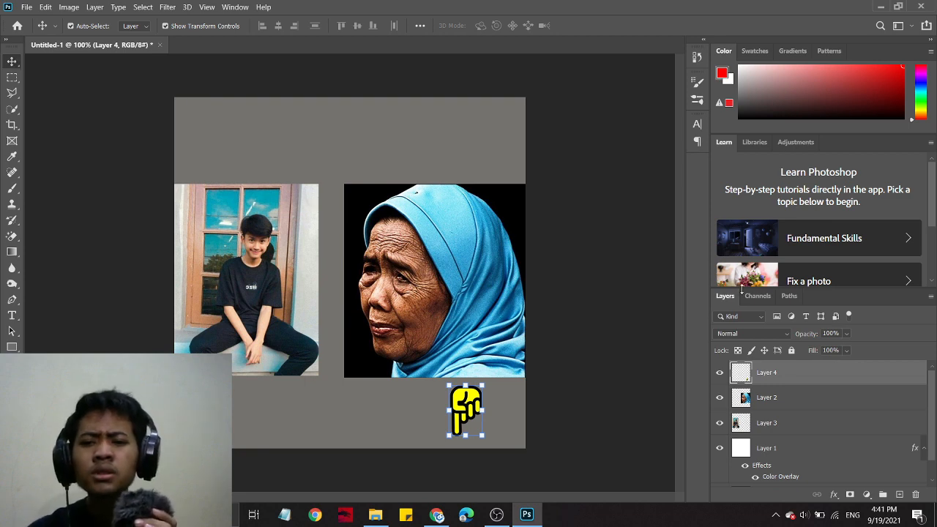
# Duplicate the pointing-hand layer and move the copy below the boy's photo.
pyautogui.click(786, 396)
pyautogui.click(788, 375)
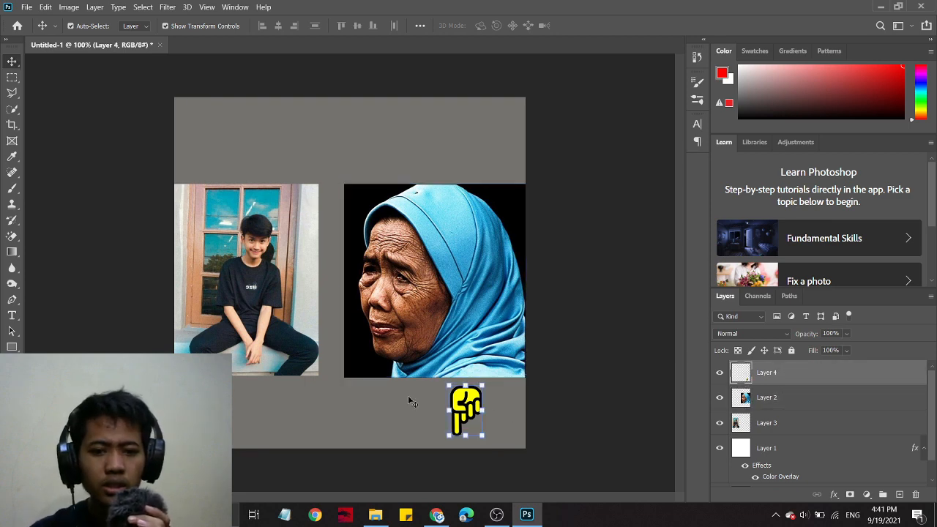
pyautogui.rightClick(789, 376)
pyautogui.click(810, 375)
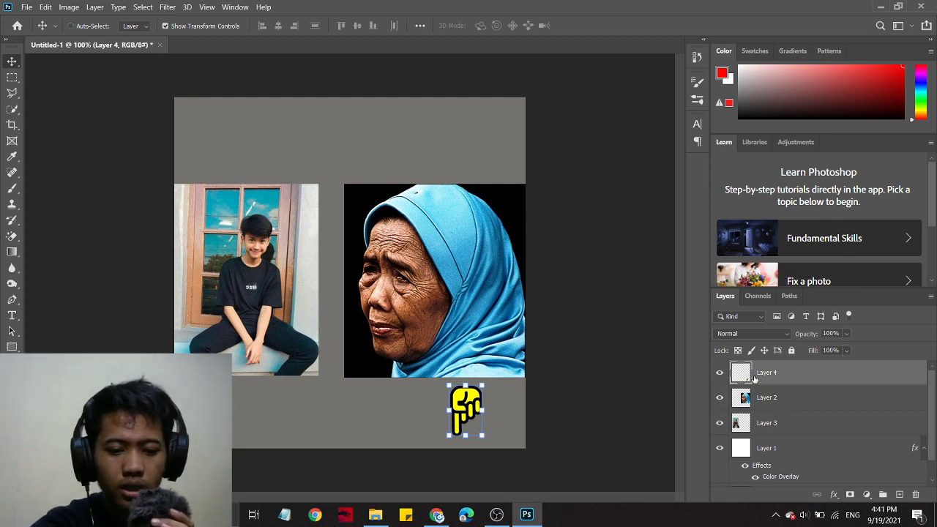
pyautogui.hotkey('ctrl', 'j')
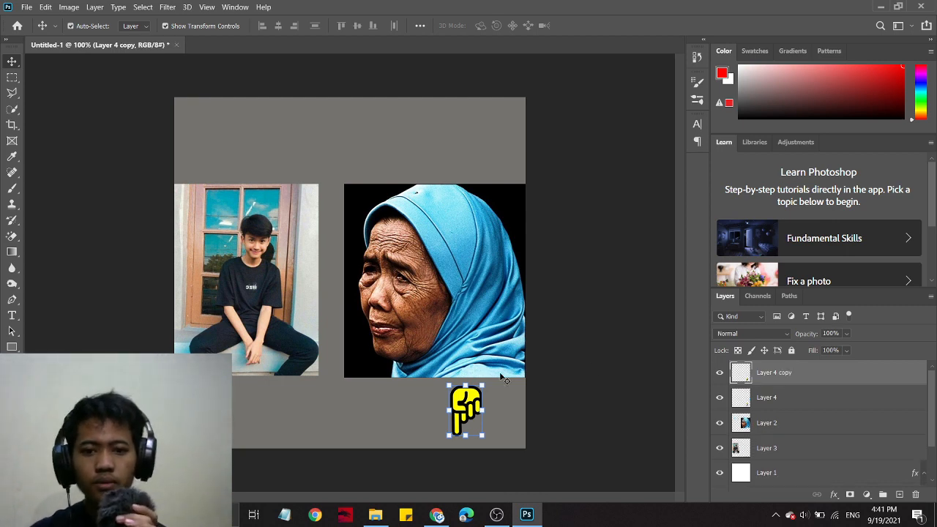
pyautogui.moveTo(466, 406); pyautogui.dragTo(250, 406)
# Add a heading text "Pilih Mana ???" in the gray area above the photos.
pyautogui.click(103, 137)
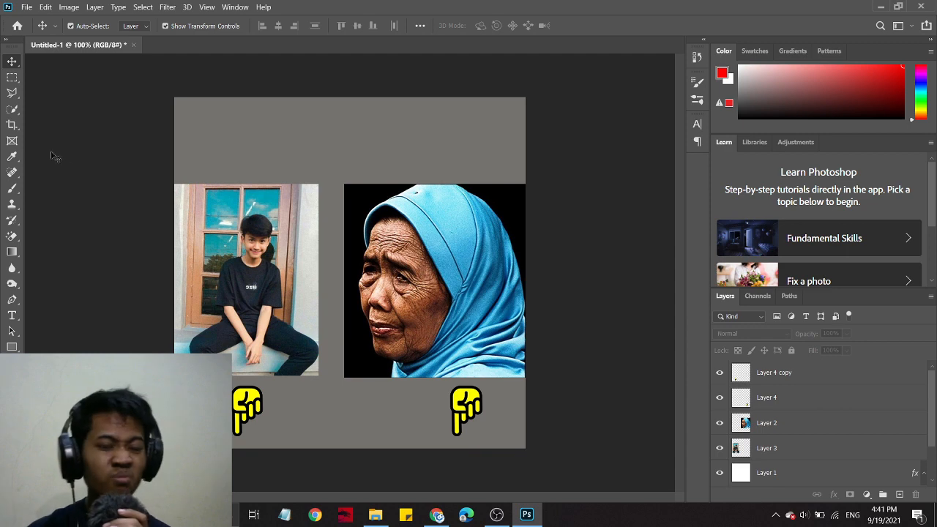
pyautogui.click(226, 152)
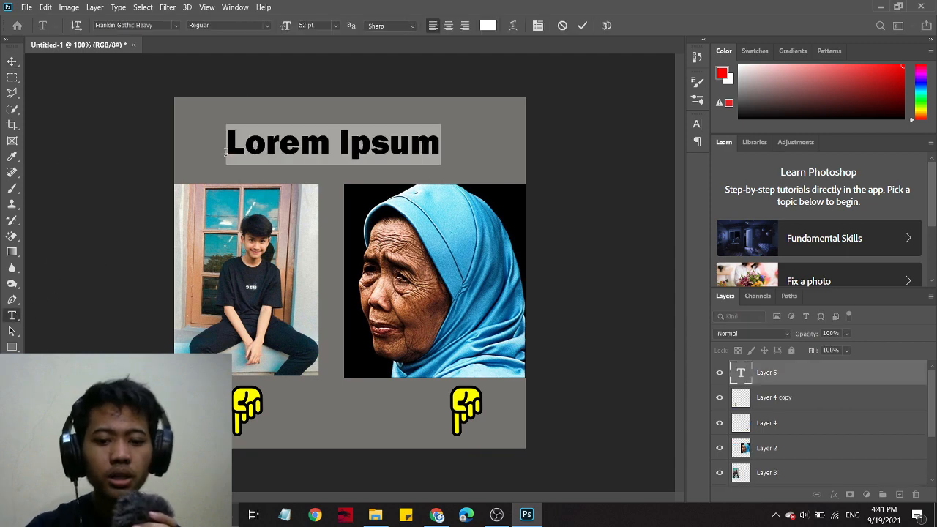
pyautogui.write('plih')
pyautogui.press('BackSpace')
pyautogui.press('BackSpace')
pyautogui.press('BackSpace')
pyautogui.press('BackSpace')
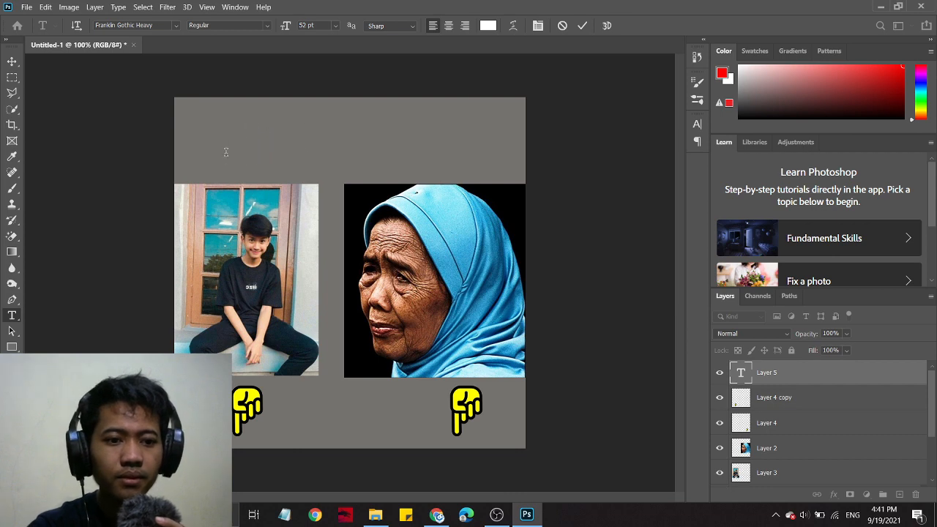
pyautogui.write('Pilih')
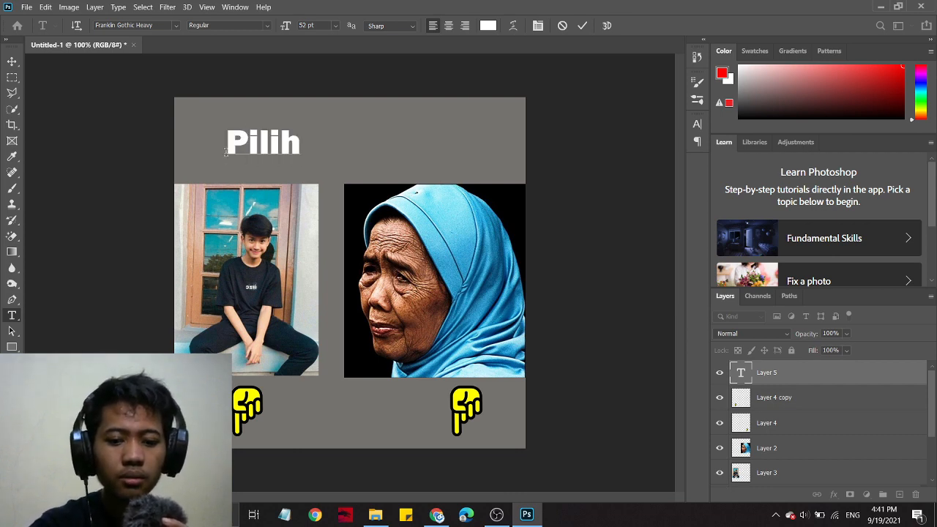
pyautogui.write(' Mana')
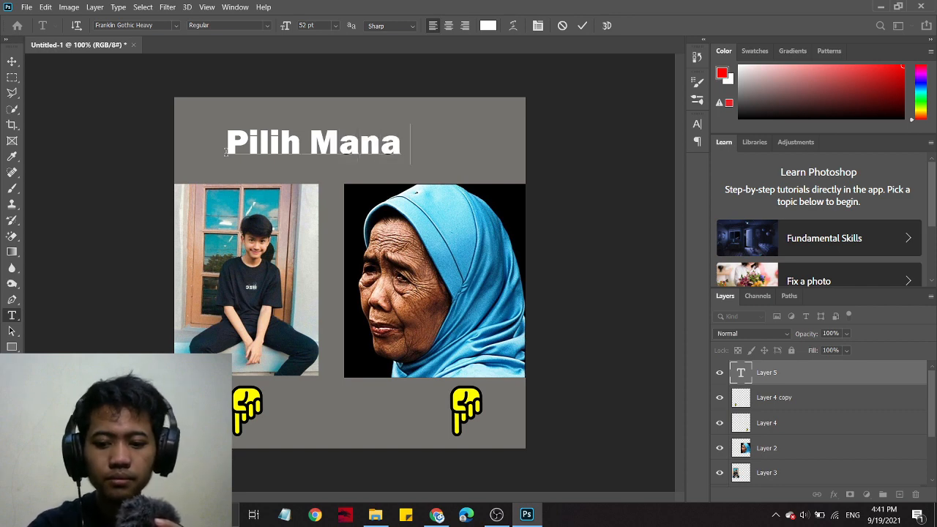
pyautogui.write(' ???')
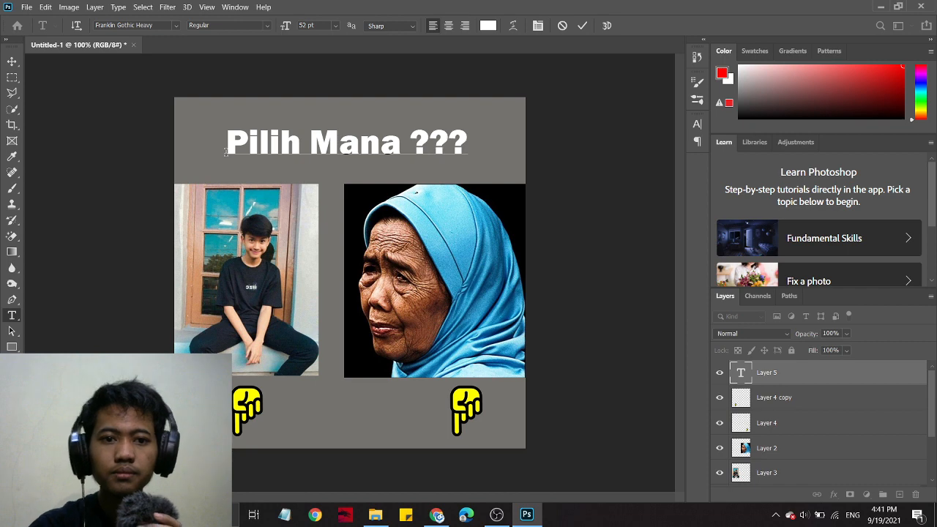
# Apply a 6 px black outside Stroke layer style to the heading text.
pyautogui.click(790, 401)
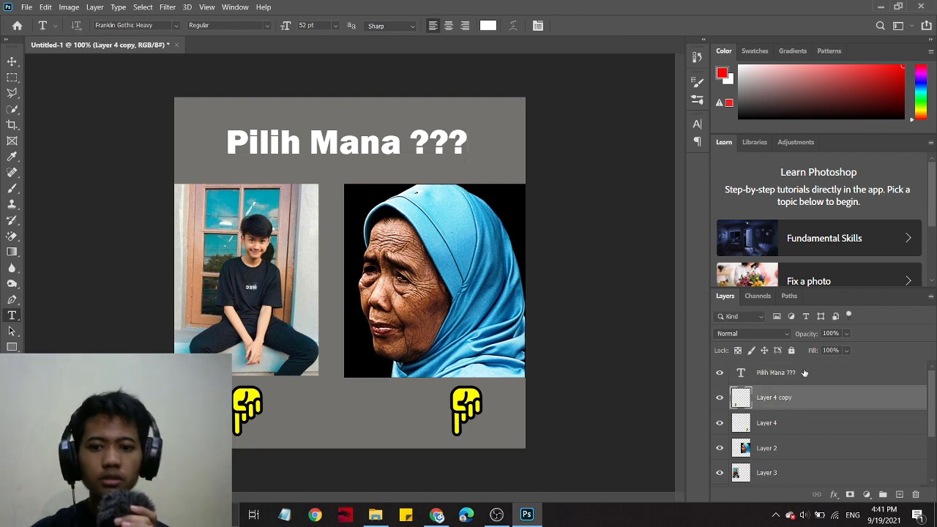
pyautogui.click(804, 372)
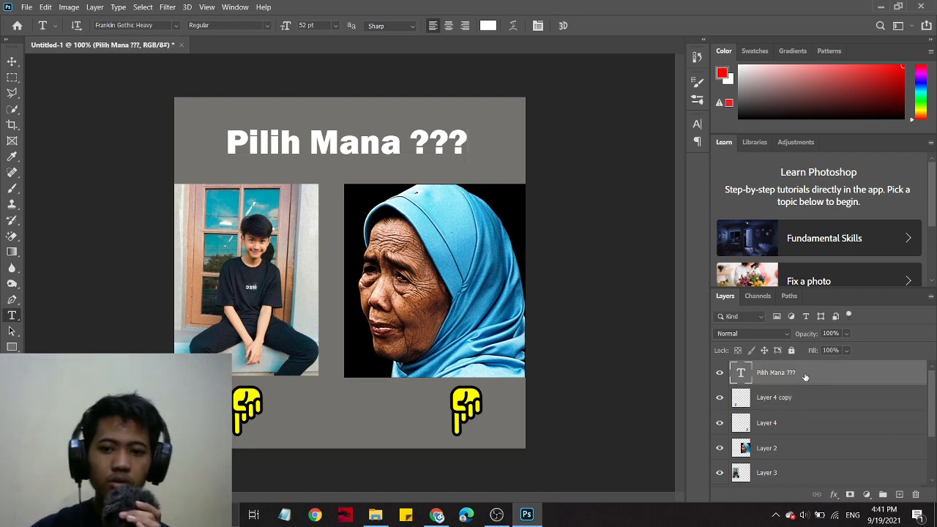
pyautogui.rightClick(807, 374)
pyautogui.click(809, 375)
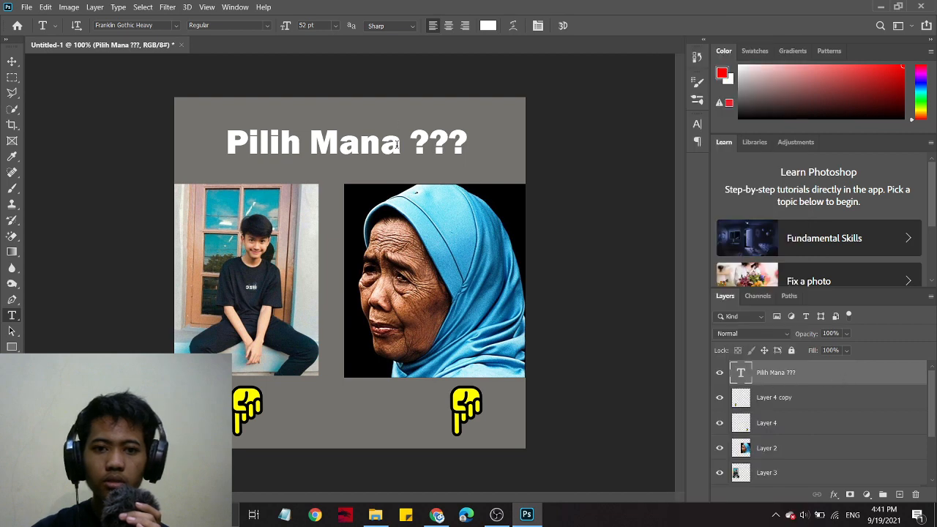
pyautogui.click(781, 397)
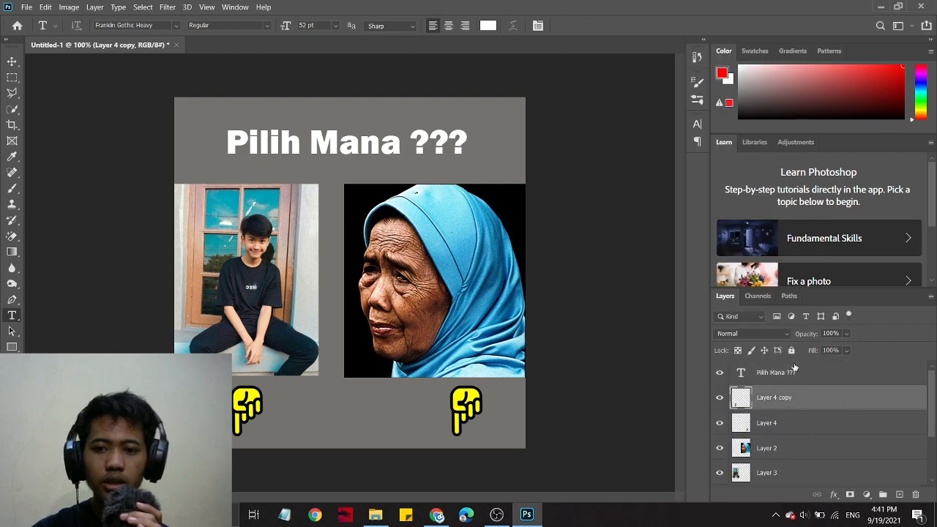
pyautogui.click(791, 374)
pyautogui.rightClick(791, 373)
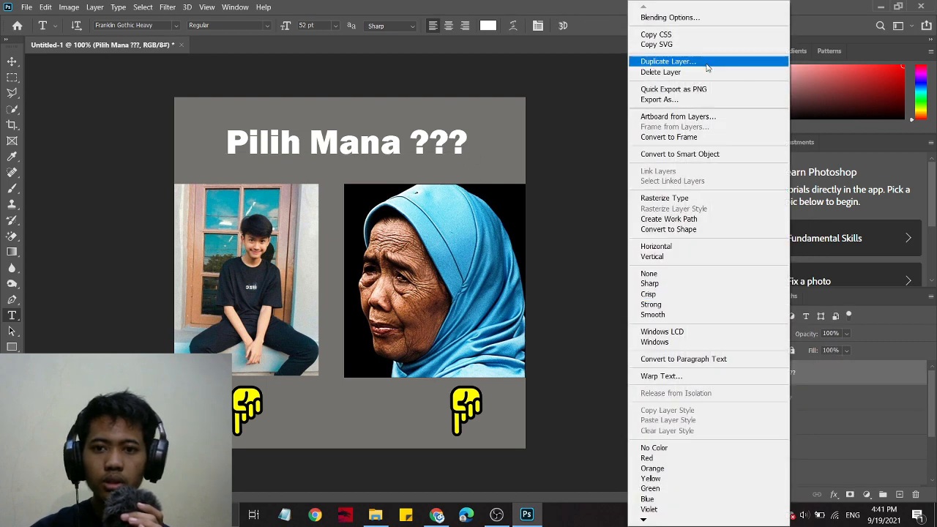
pyautogui.click(829, 373)
pyautogui.rightClick(826, 372)
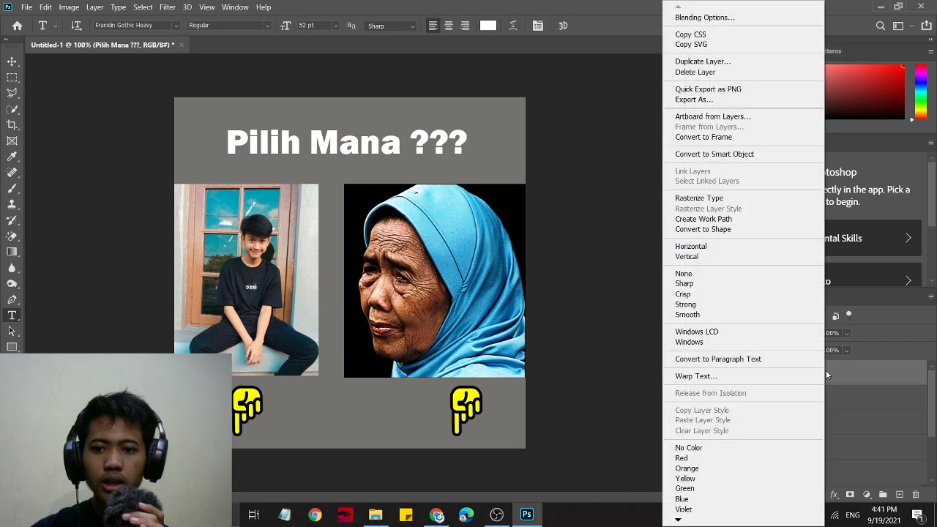
pyautogui.click(768, 17)
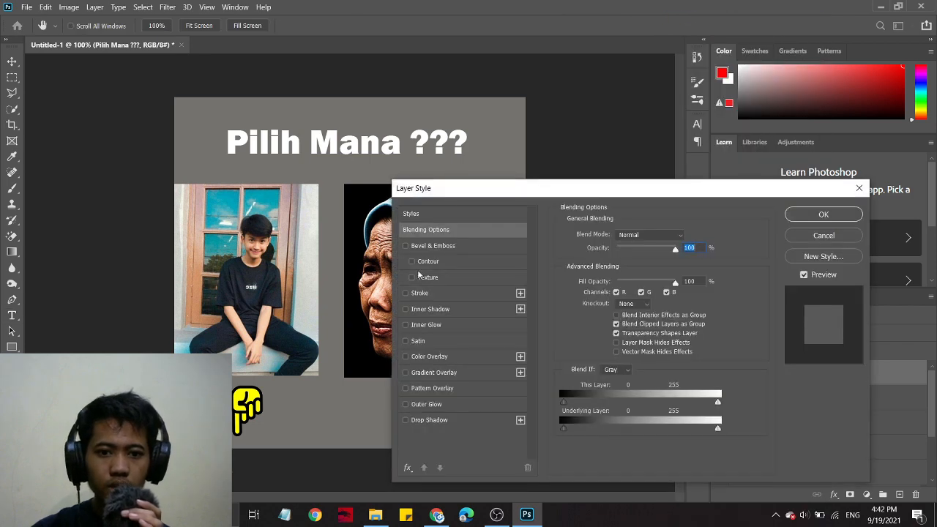
pyautogui.click(421, 293)
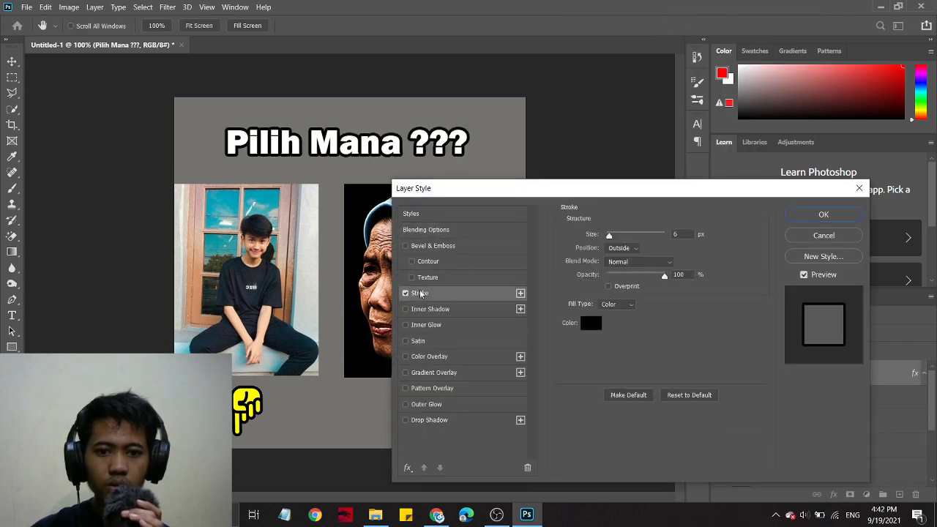
pyautogui.click(829, 218)
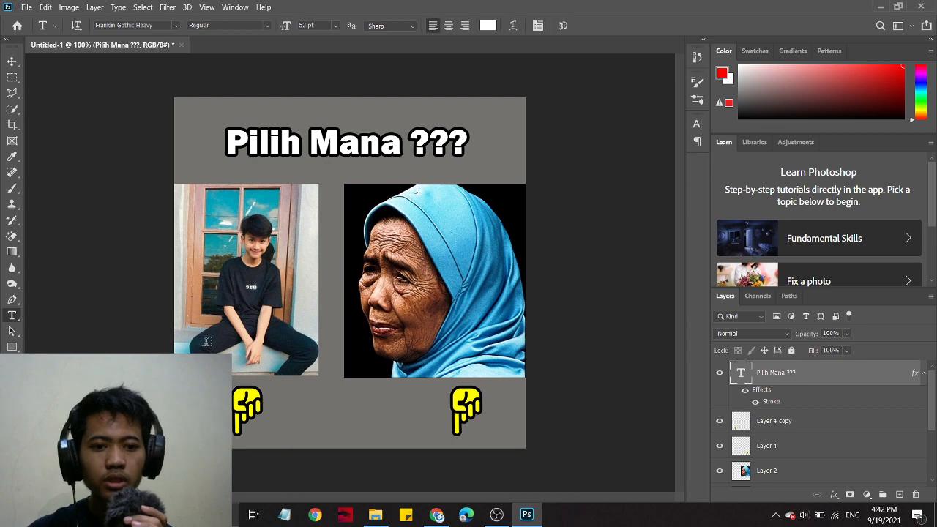
# Add the label "Pacar" over the lower part of the boy's photo.
pyautogui.click(215, 349)
pyautogui.write('p')
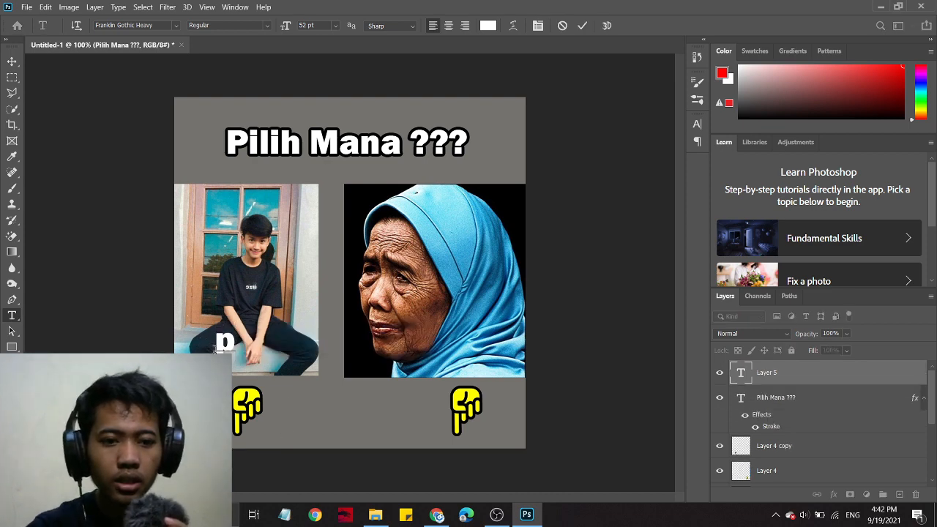
pyautogui.press('BackSpace')
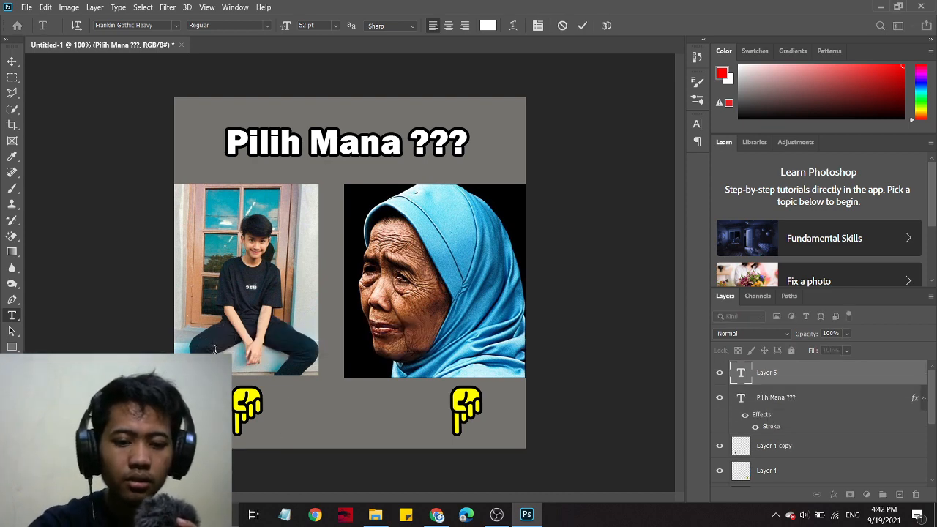
pyautogui.write('Pacar')
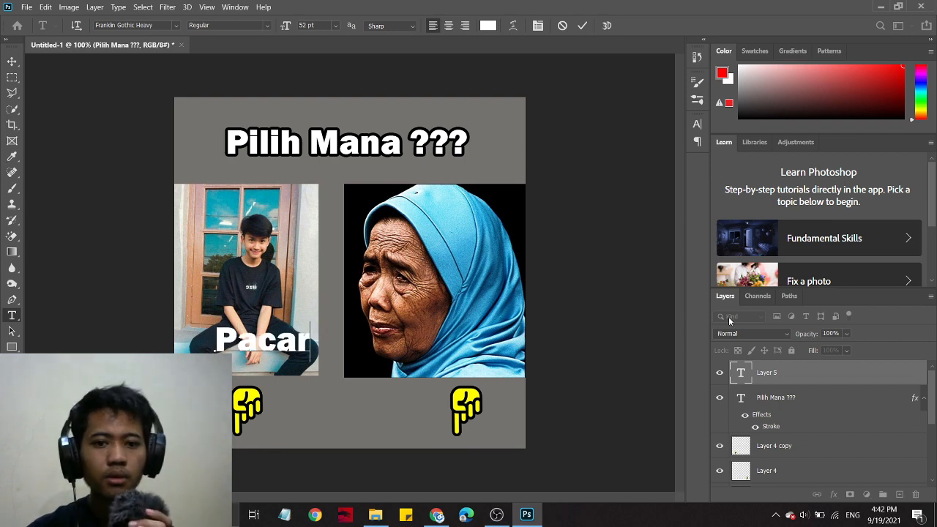
# Apply the same Stroke layer style to the "Pacar" label.
pyautogui.click(820, 381)
pyautogui.rightClick(791, 381)
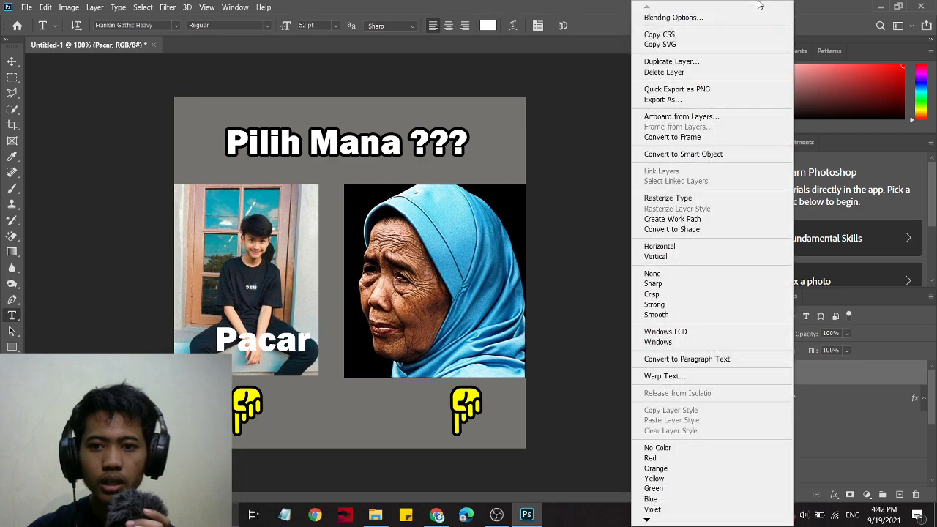
pyautogui.click(754, 19)
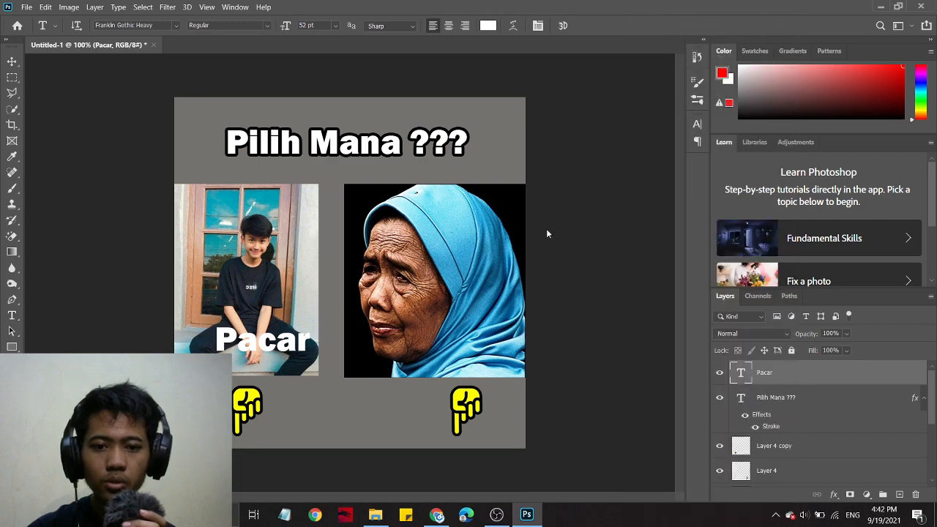
pyautogui.click(457, 296)
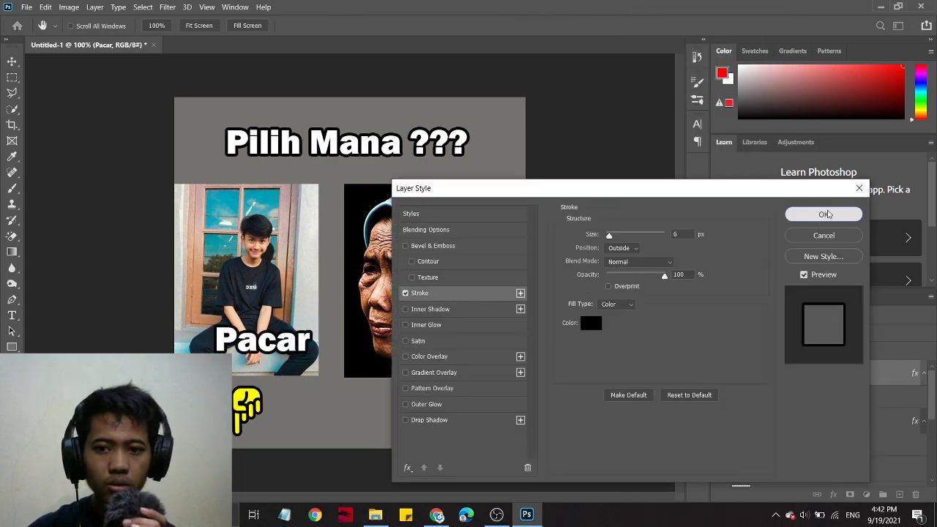
pyautogui.click(823, 214)
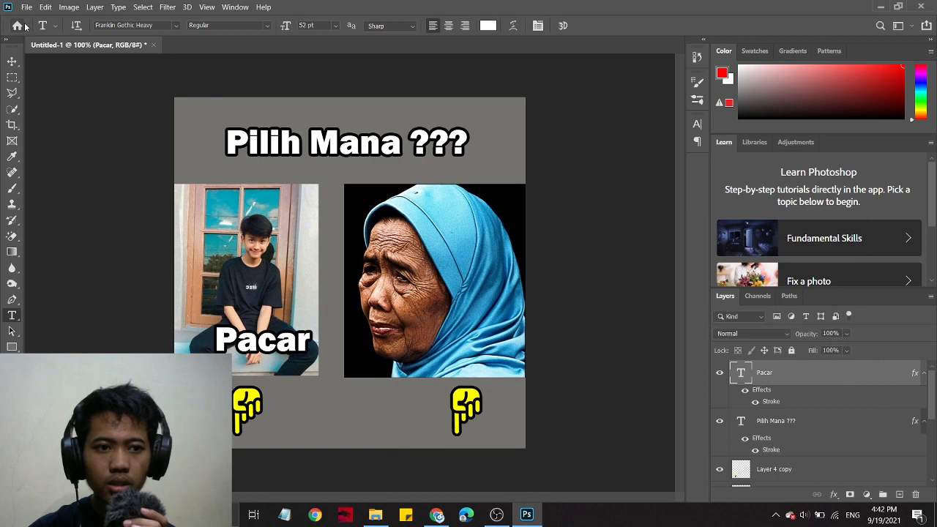
# Move the "Pacar" label slightly down and left toward the photo's bottom edge.
pyautogui.click(12, 61)
pyautogui.moveTo(286, 350); pyautogui.dragTo(268, 363)
pyautogui.click(66, 345)
# Add the label "ibu" over the lower part of the woman's photo.
pyautogui.click(12, 315)
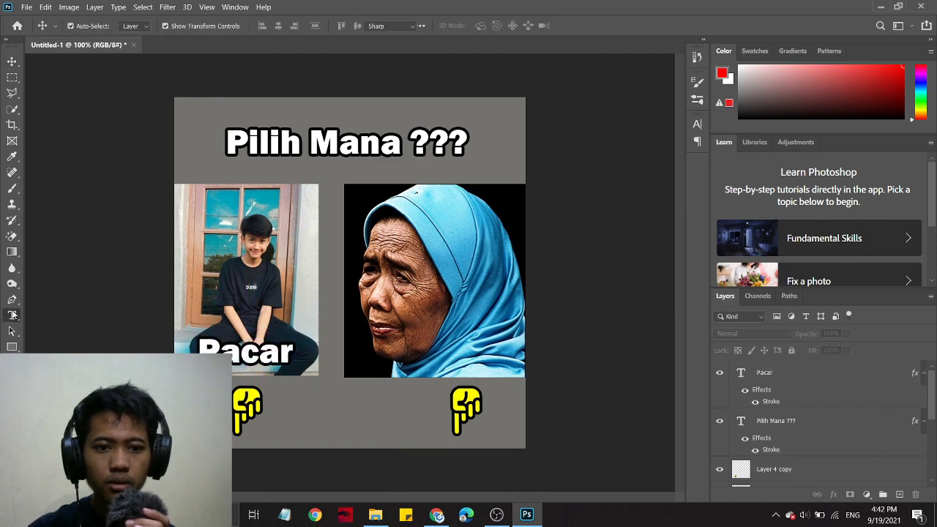
pyautogui.click(413, 359)
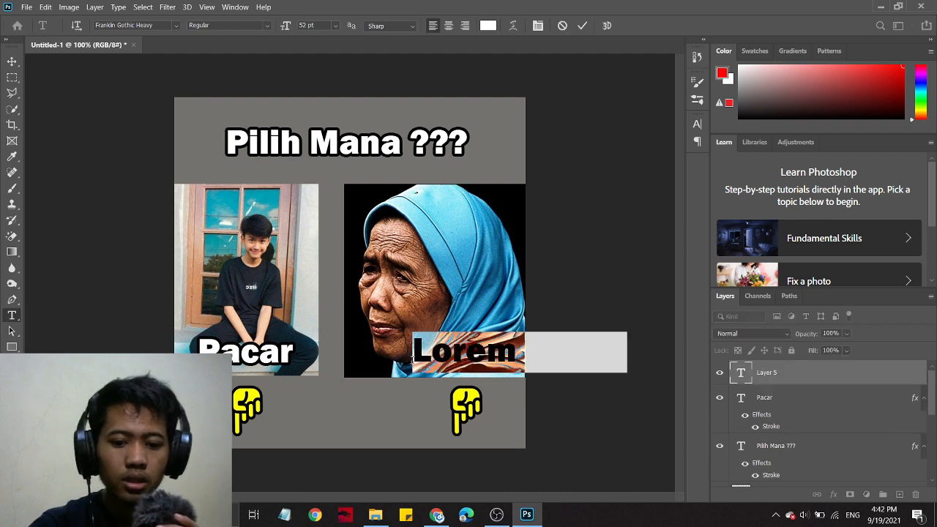
pyautogui.write('ibu')
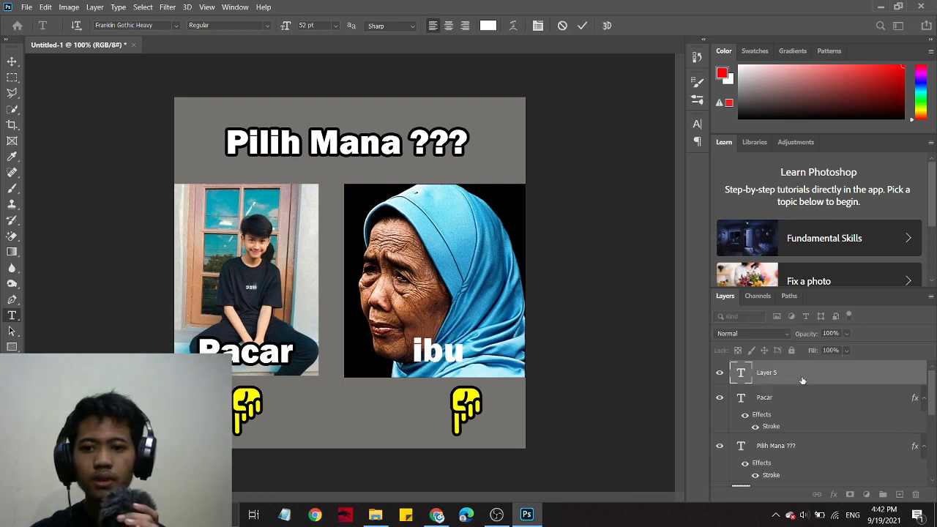
# Apply a Stroke layer style to the "ibu" label.
pyautogui.click(803, 380)
pyautogui.rightClick(779, 374)
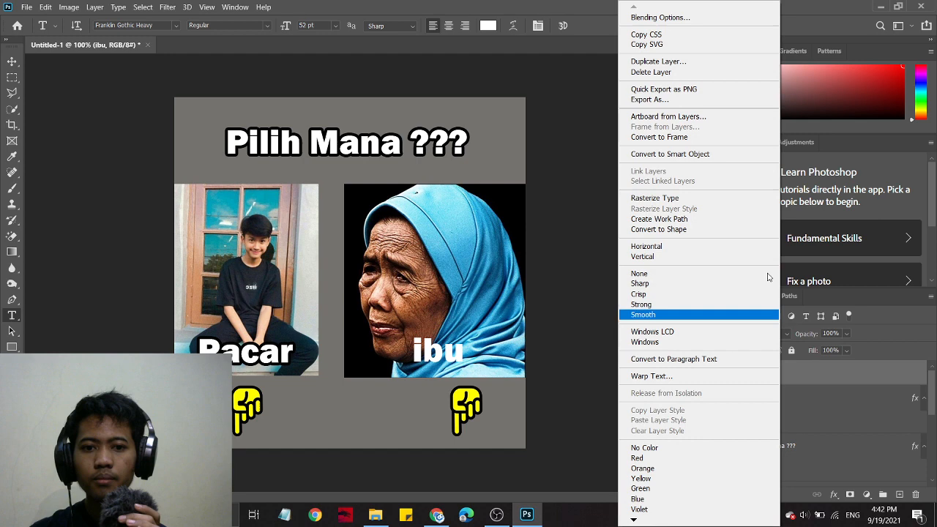
pyautogui.click(716, 19)
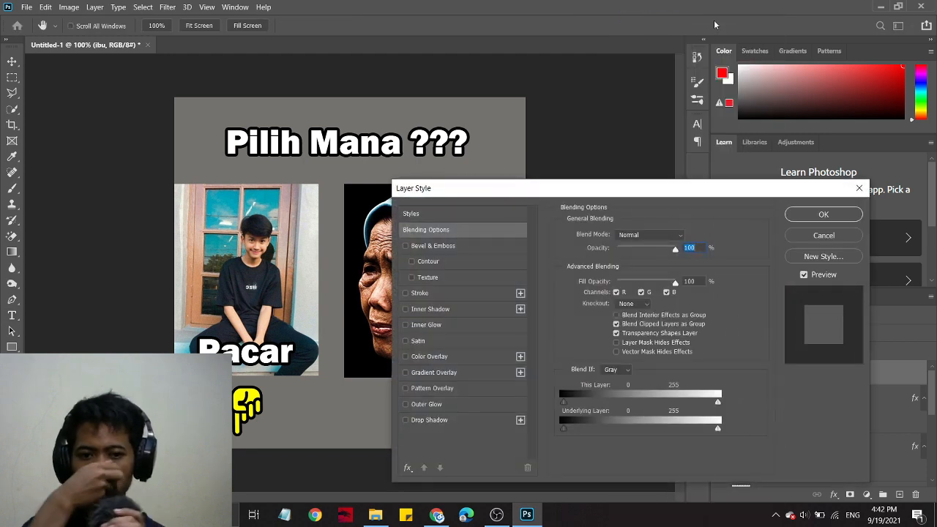
pyautogui.click(405, 293)
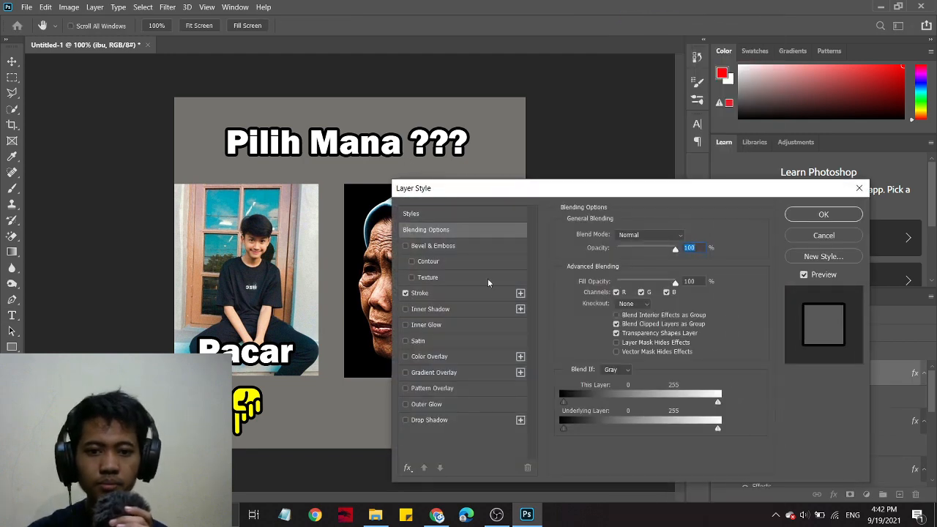
pyautogui.click(814, 215)
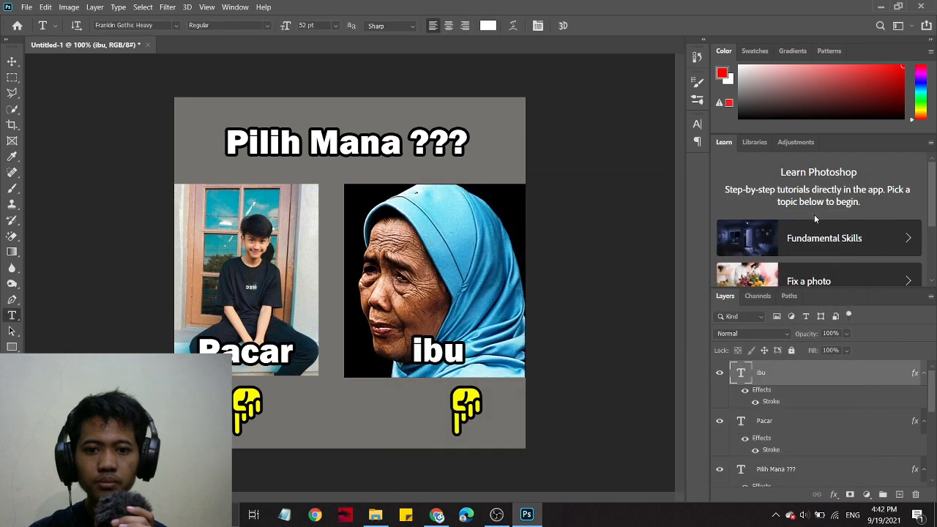
# Place a stray placeholder text layer beside the canvas and select it.
pyautogui.click(641, 213)
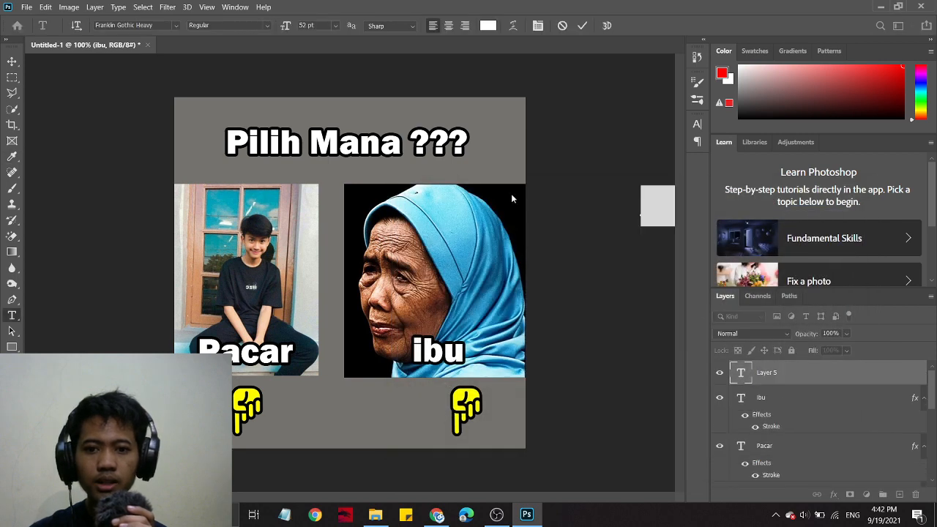
pyautogui.click(12, 61)
pyautogui.click(605, 292)
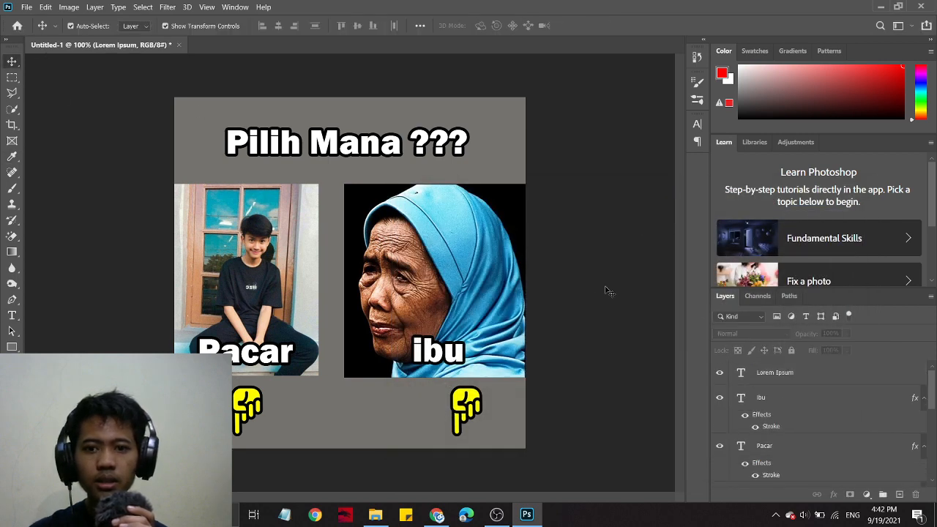
pyautogui.click(776, 374)
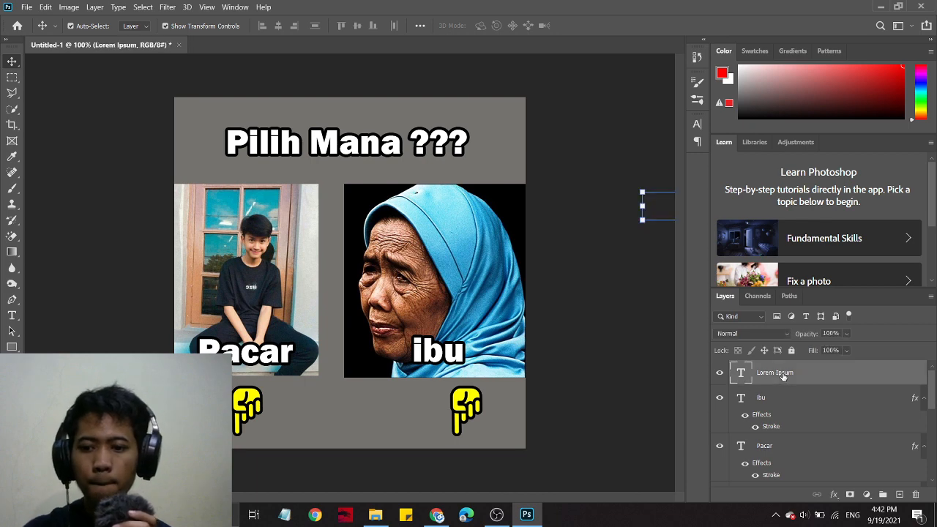
# Deselect the stray placeholder text layer so no layer stays selected on the canvas.
pyautogui.click(546, 142)
pyautogui.click(180, 138)
pyautogui.click(555, 282)
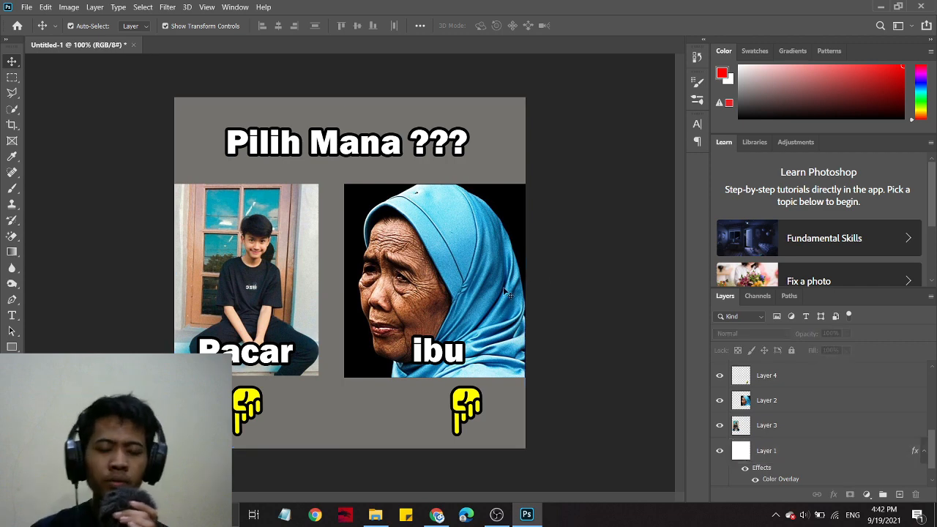
# Switch to Chrome and open a new browser window under a different profile.
pyautogui.click(437, 515)
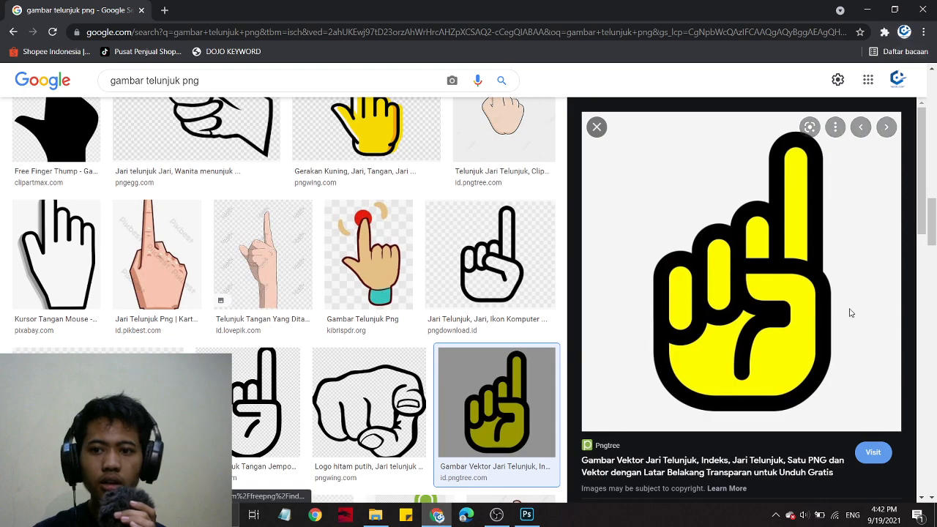
pyautogui.click(905, 32)
pyautogui.click(823, 283)
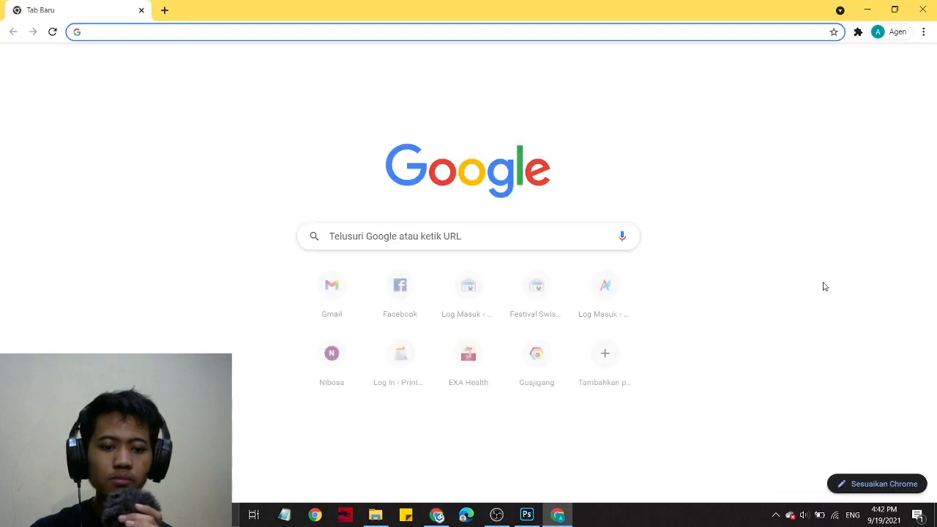
# Search Google for "ads library" and open the Facebook Ad Library result.
pyautogui.write('ads')
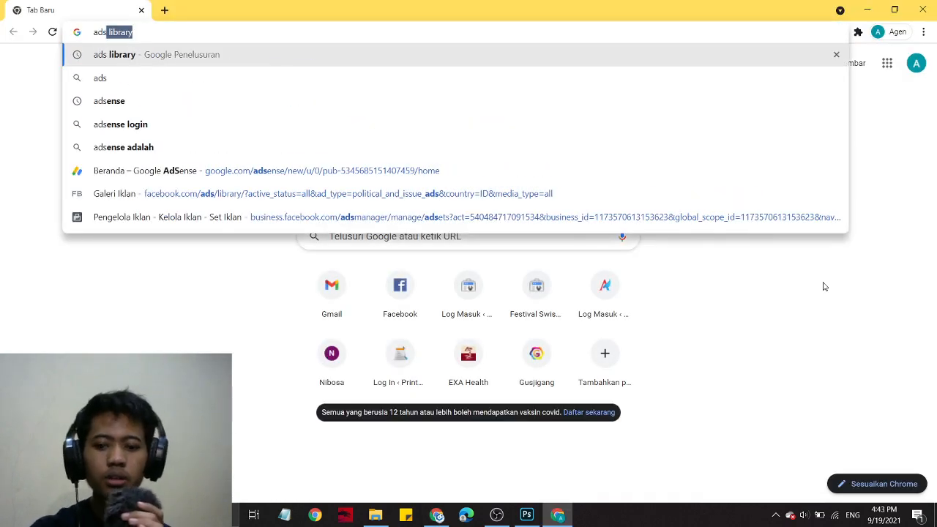
pyautogui.press('Return')
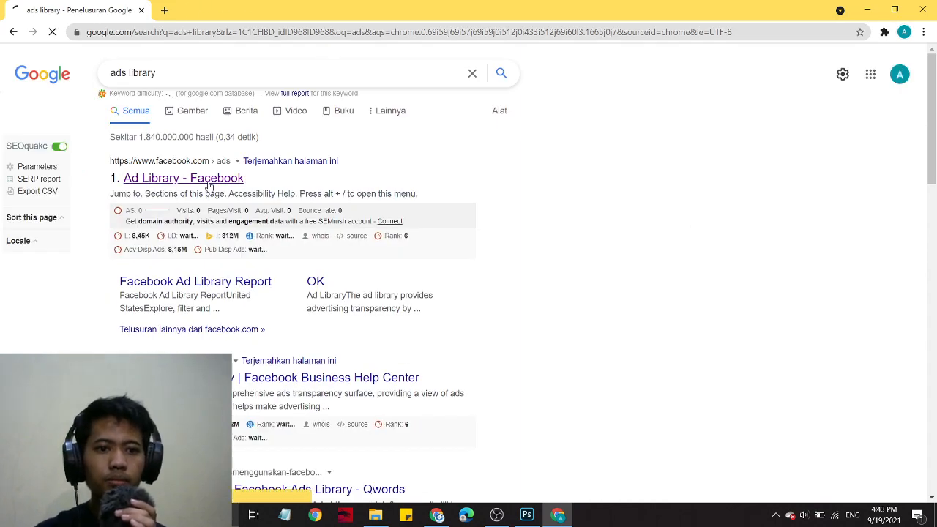
pyautogui.click(209, 183)
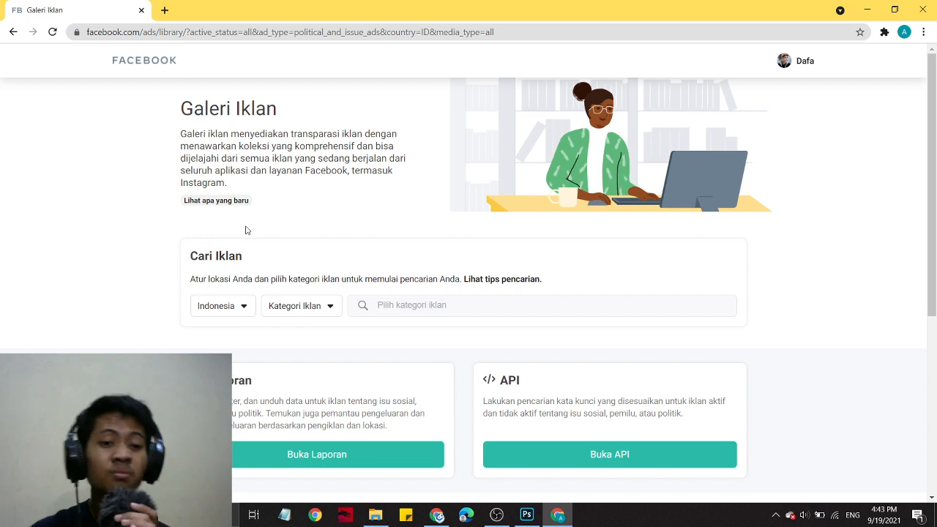
# Set the ad category to Semua Iklan and search the Ad Library for "pacar dan ibu".
pyautogui.click(290, 311)
pyautogui.click(303, 363)
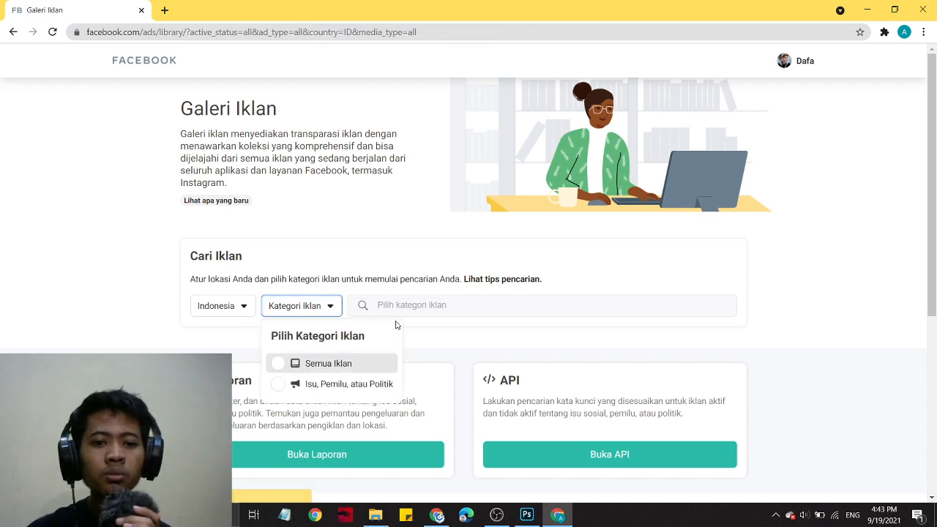
pyautogui.click(424, 300)
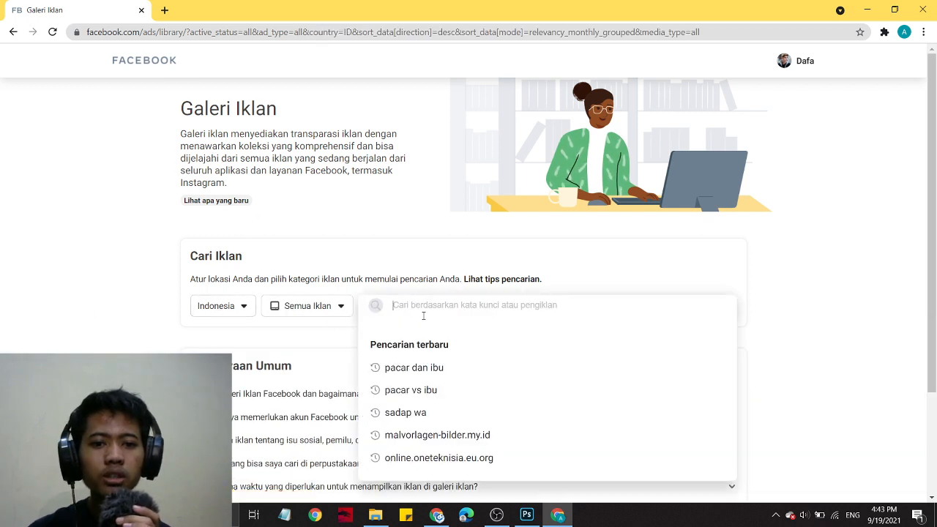
pyautogui.click(416, 369)
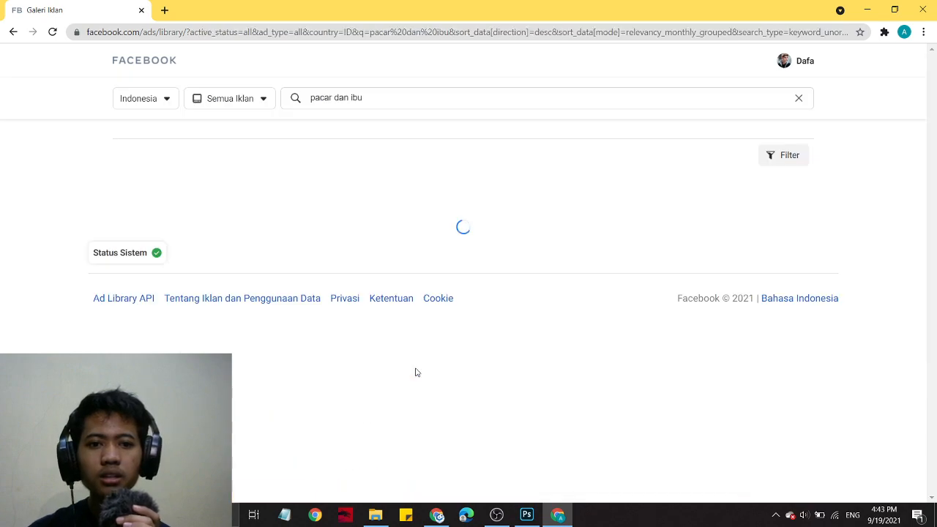
# Browse the Ad Library results for Pacar-versus-Ibu comparison ads, opening one advertiser page, and return to Photoshop.
pyautogui.scroll(-5, 371, 358)
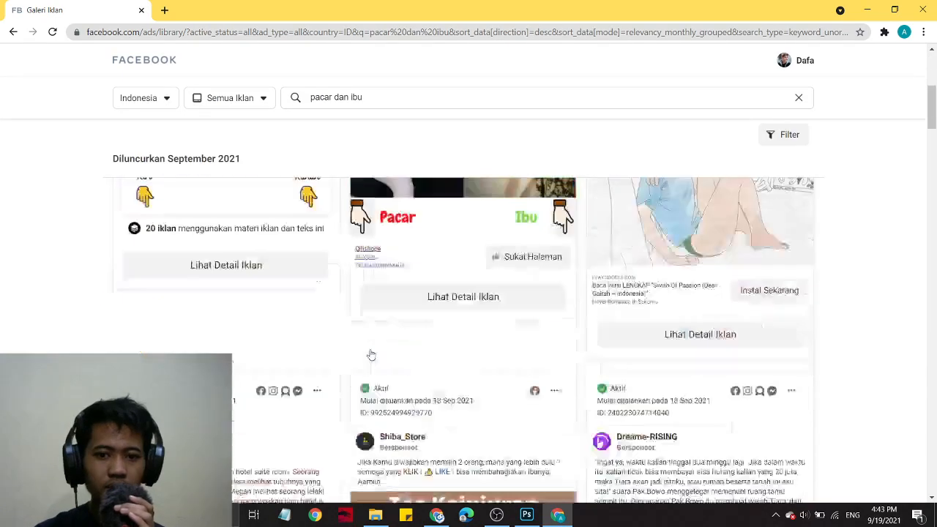
pyautogui.scroll(3, 371, 355)
pyautogui.scroll(-6, 371, 355)
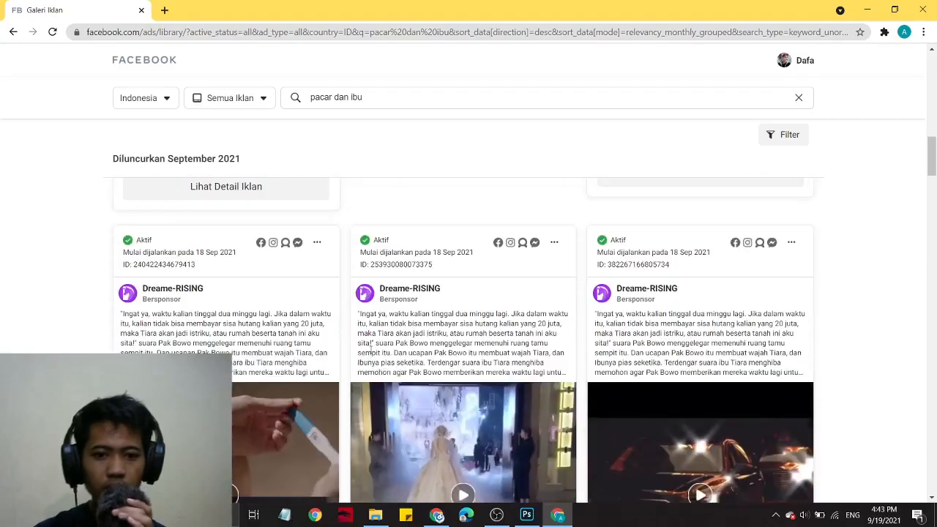
pyautogui.scroll(-4, 371, 355)
pyautogui.scroll(4, 371, 355)
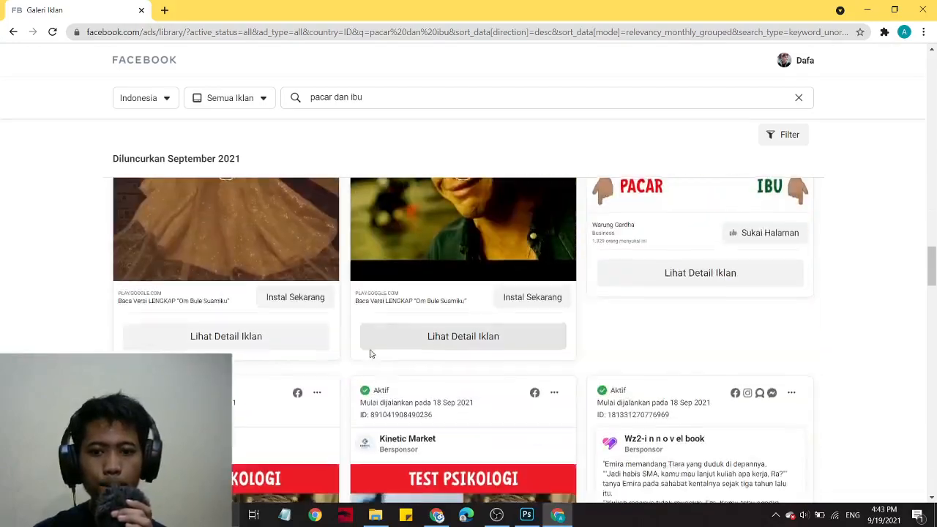
pyautogui.scroll(2, 372, 355)
pyautogui.scroll(-5, 590, 346)
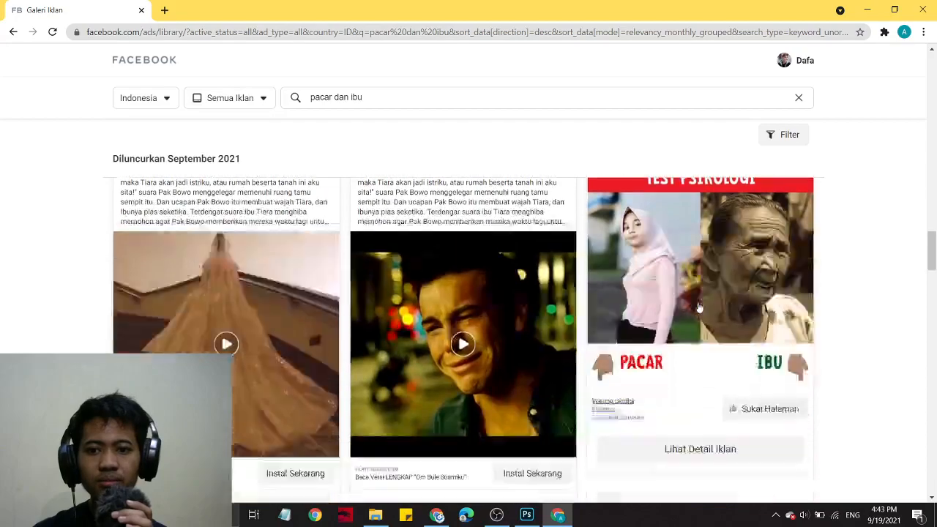
pyautogui.scroll(-8, 590, 346)
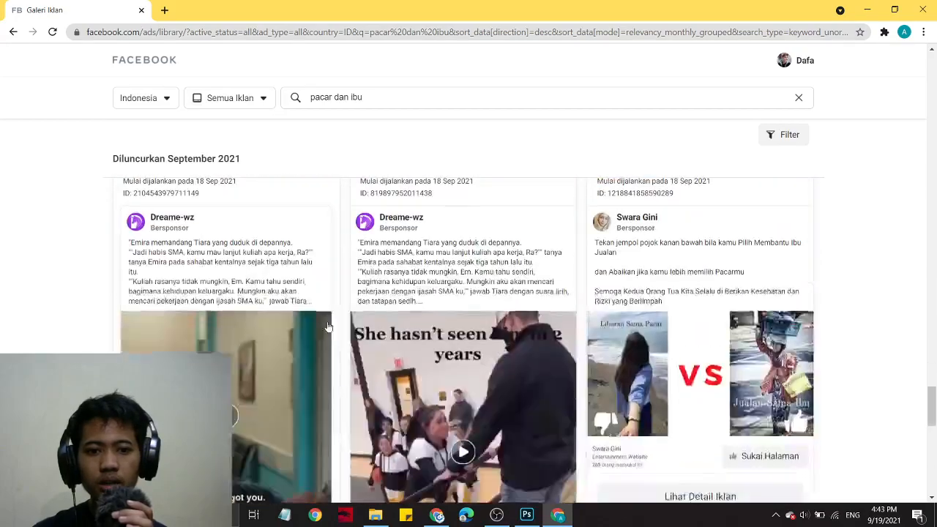
pyautogui.scroll(14, 335, 337)
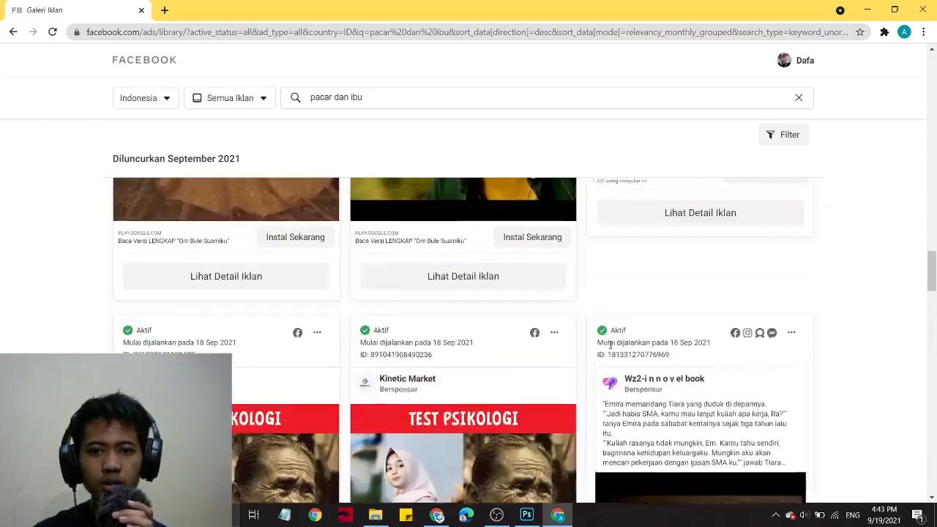
pyautogui.scroll(-2, 609, 347)
pyautogui.scroll(-10, 395, 248)
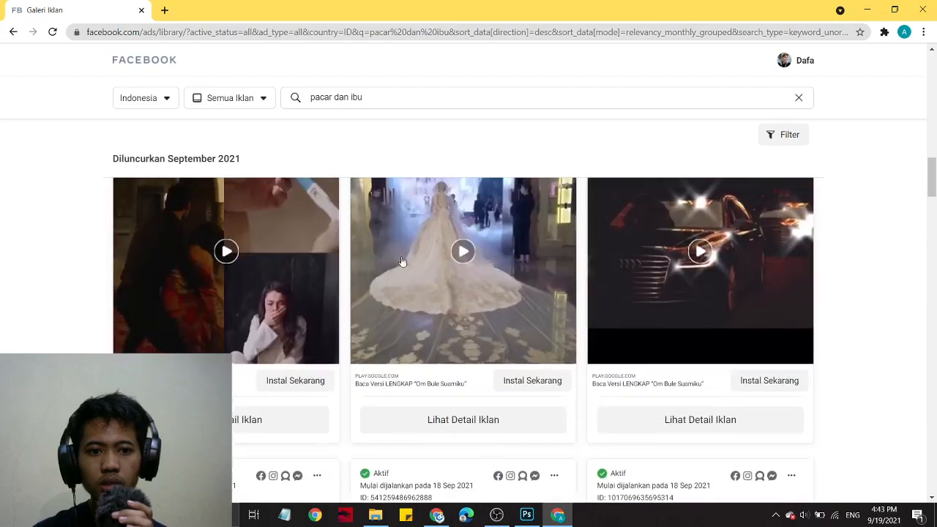
pyautogui.scroll(4, 399, 278)
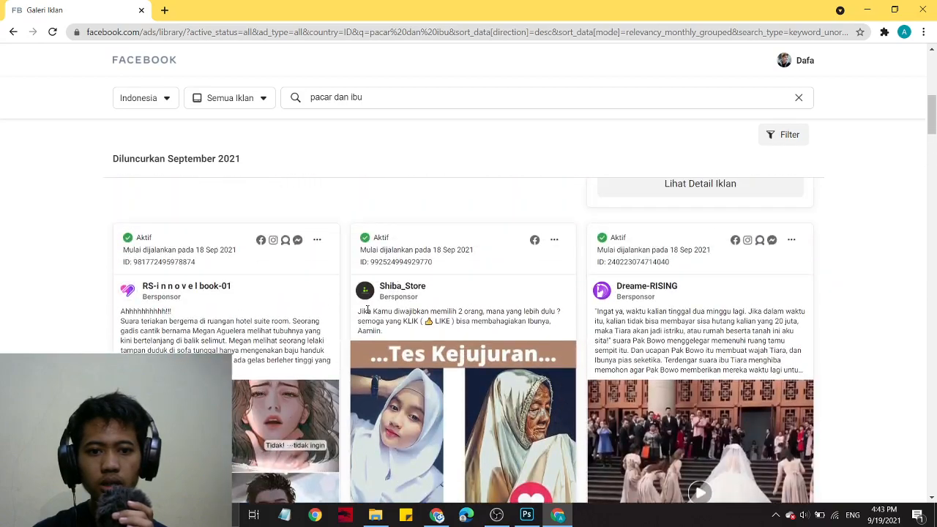
pyautogui.moveTo(432, 301); pyautogui.dragTo(422, 331)
pyautogui.scroll(-11, 480, 355)
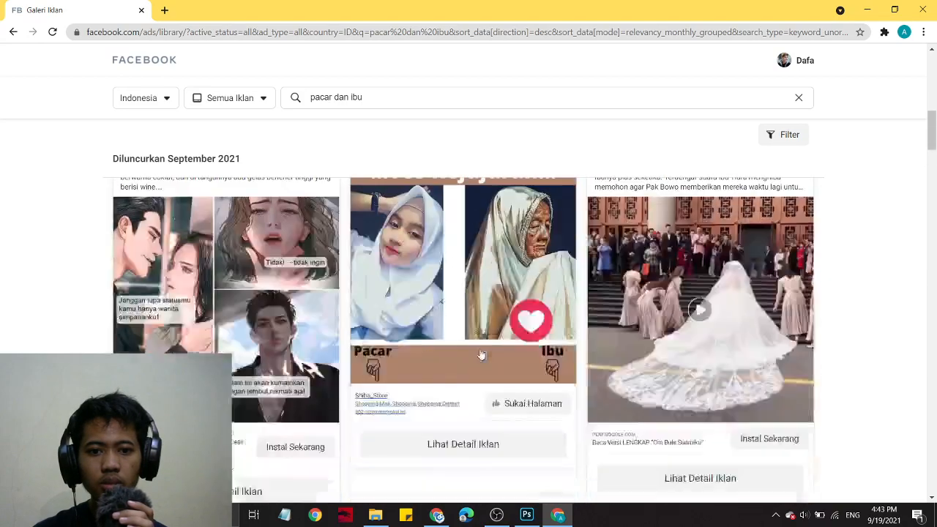
pyautogui.scroll(-5, 483, 358)
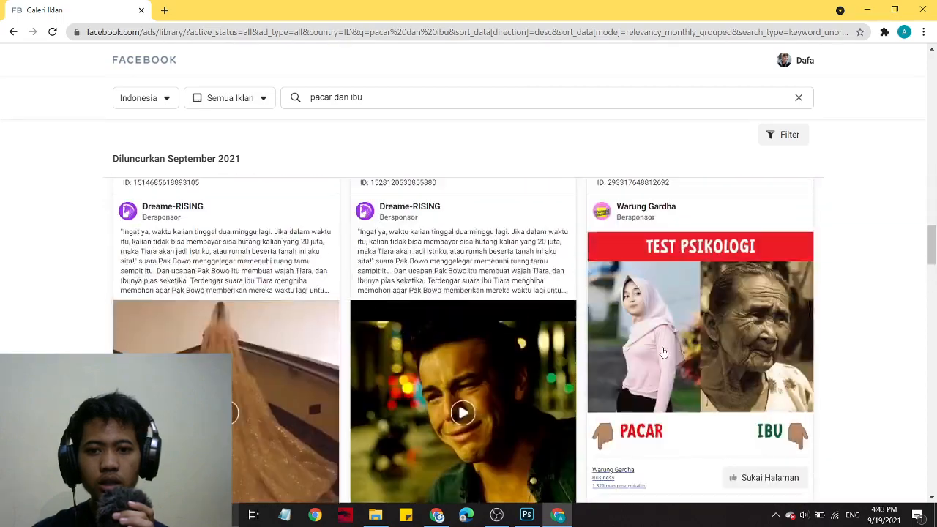
pyautogui.scroll(-1, 822, 274)
pyautogui.click(725, 290)
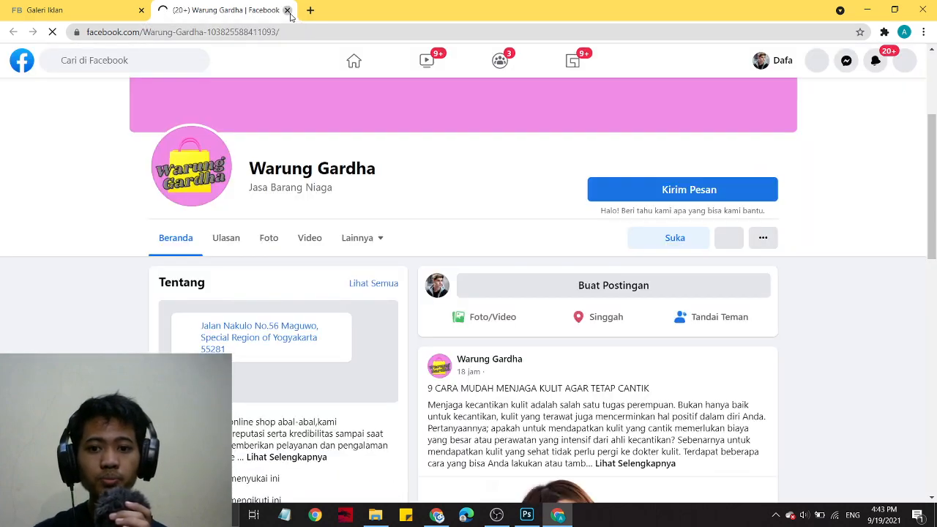
pyautogui.click(287, 11)
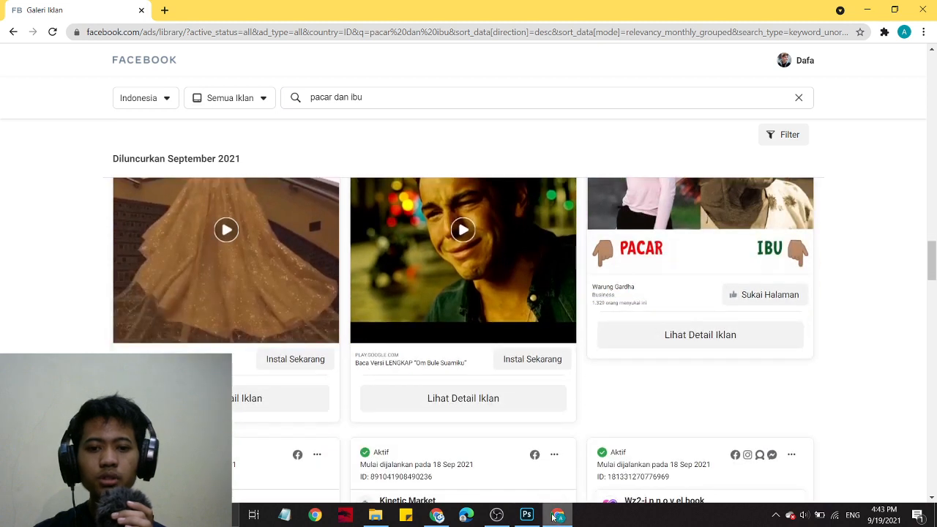
pyautogui.click(527, 516)
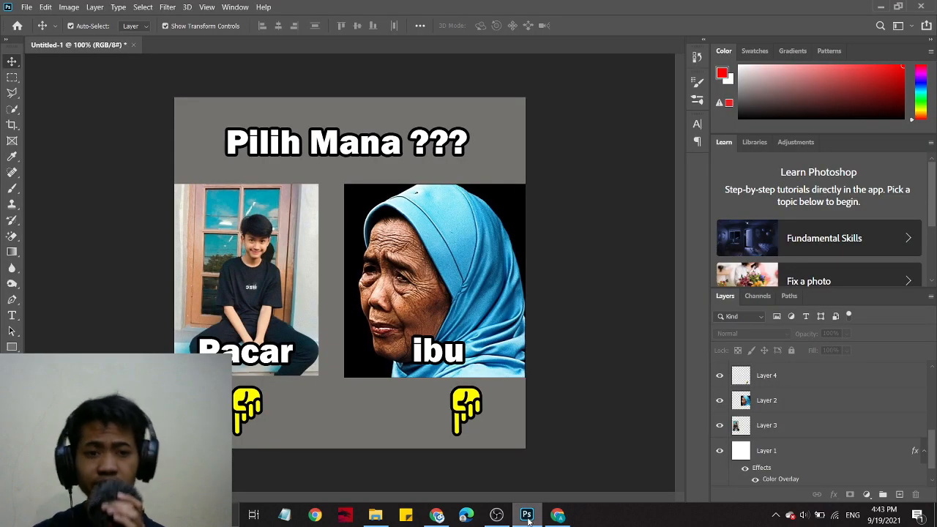